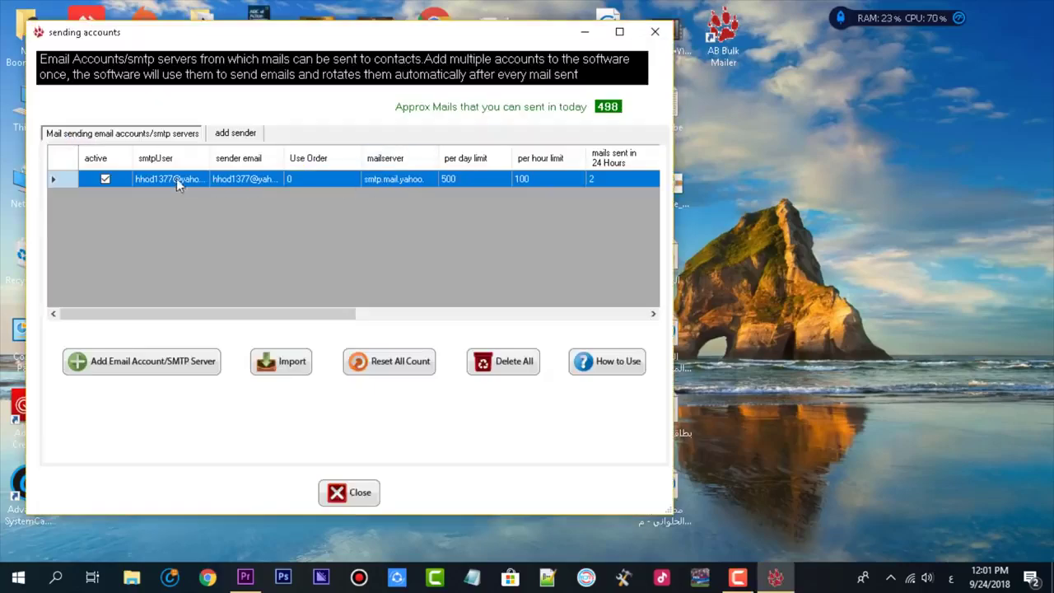
Request deletion of all saved SMTP servers from the sending accounts list.
click(503, 366)
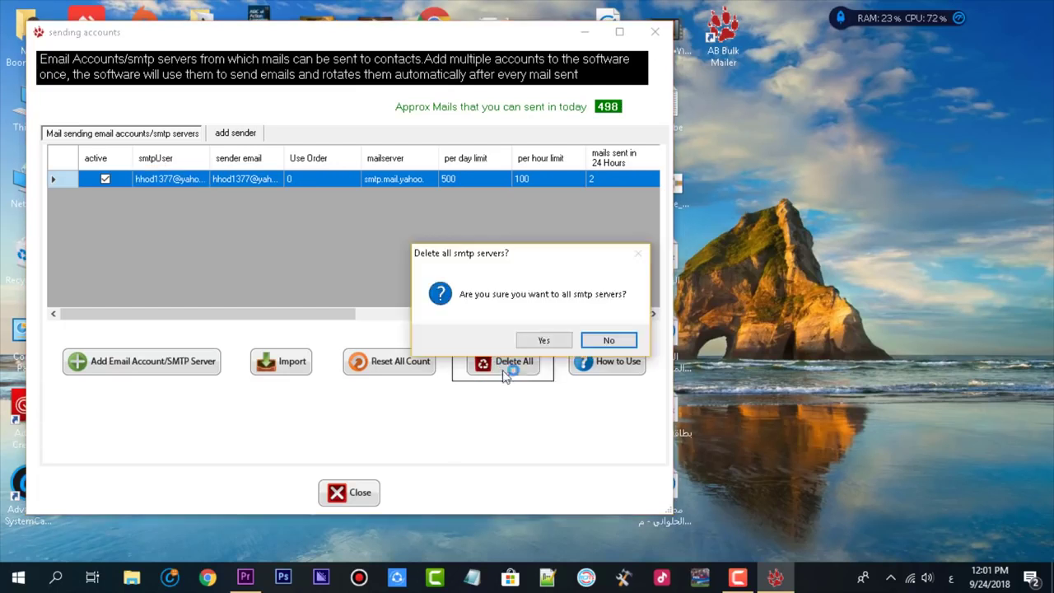
Confirm deleting all servers and start a new sender on smtp.mail.yahoo.com with the Yahoo address.
click(566, 340)
click(236, 133)
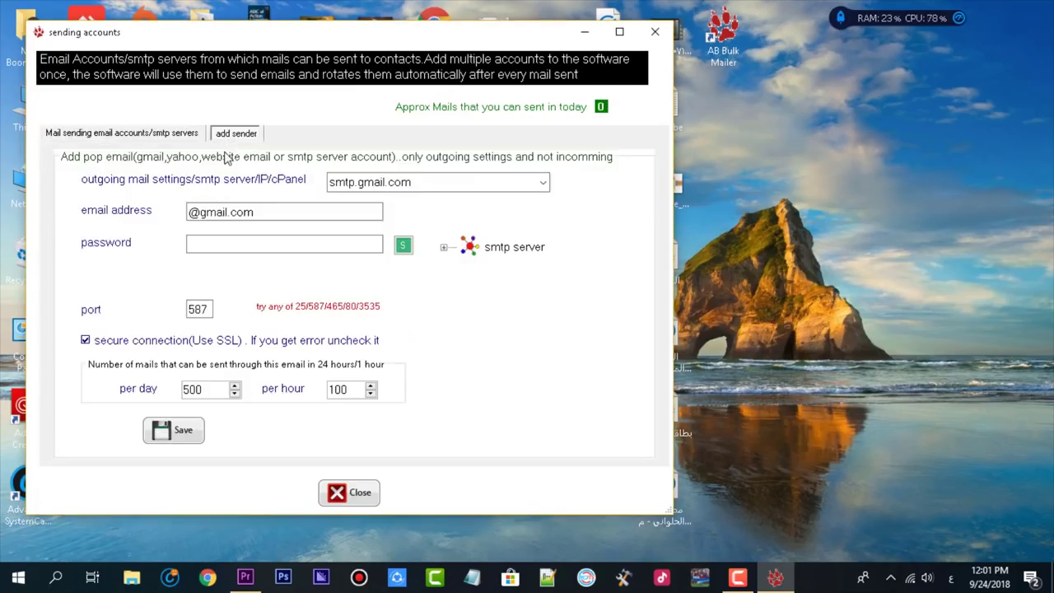
click(520, 181)
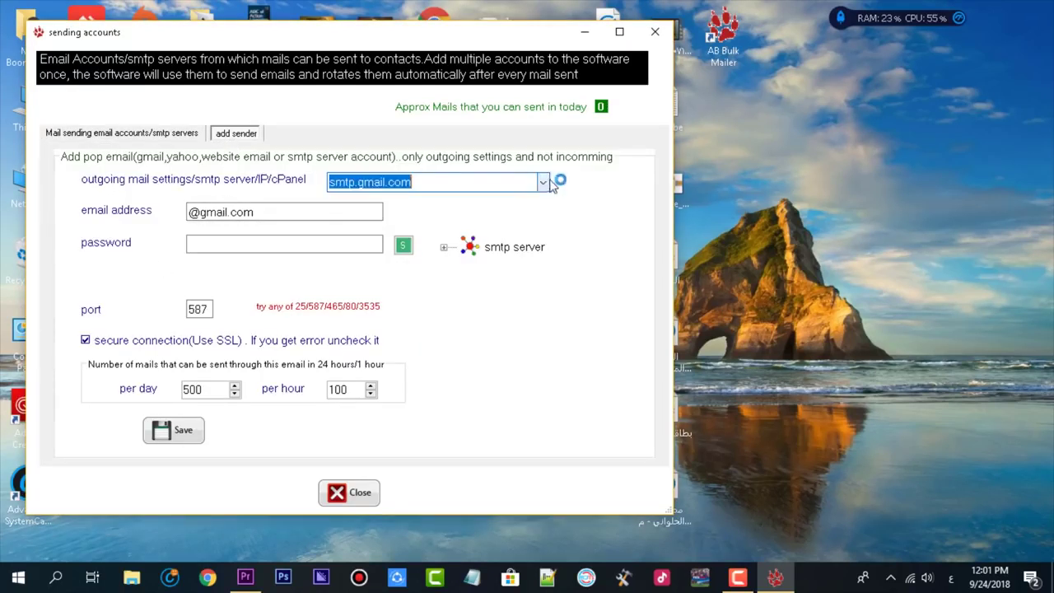
click(543, 182)
click(368, 215)
click(189, 217)
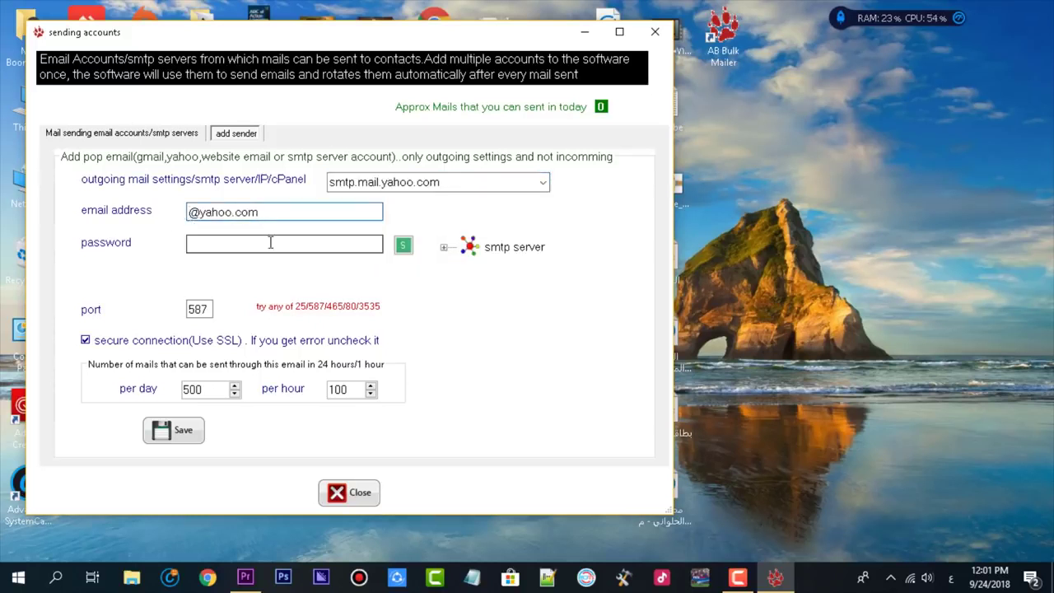
key(alt+shift)
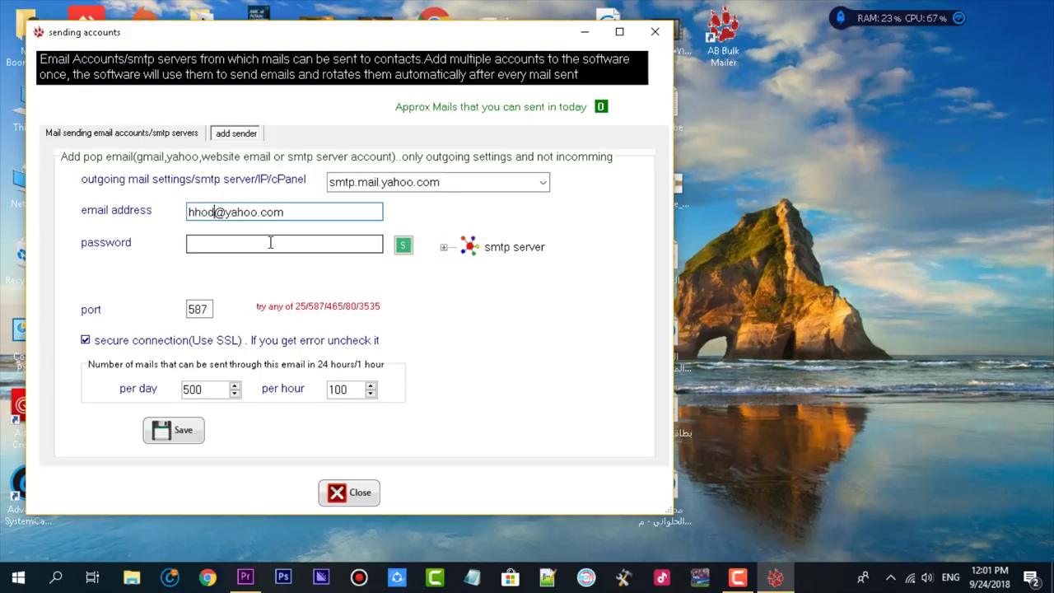
Enter the account password, save the Yahoo sender, set the daily limit to 10000, and acknowledge.
click(300, 245)
text(•••••••)
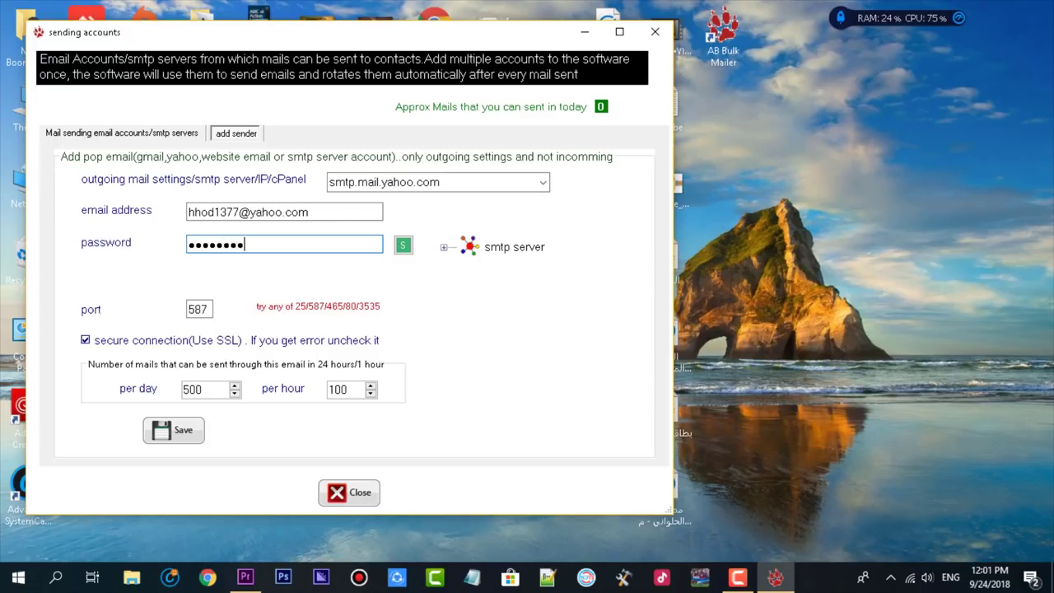
text(••)
click(163, 422)
double_click(219, 385)
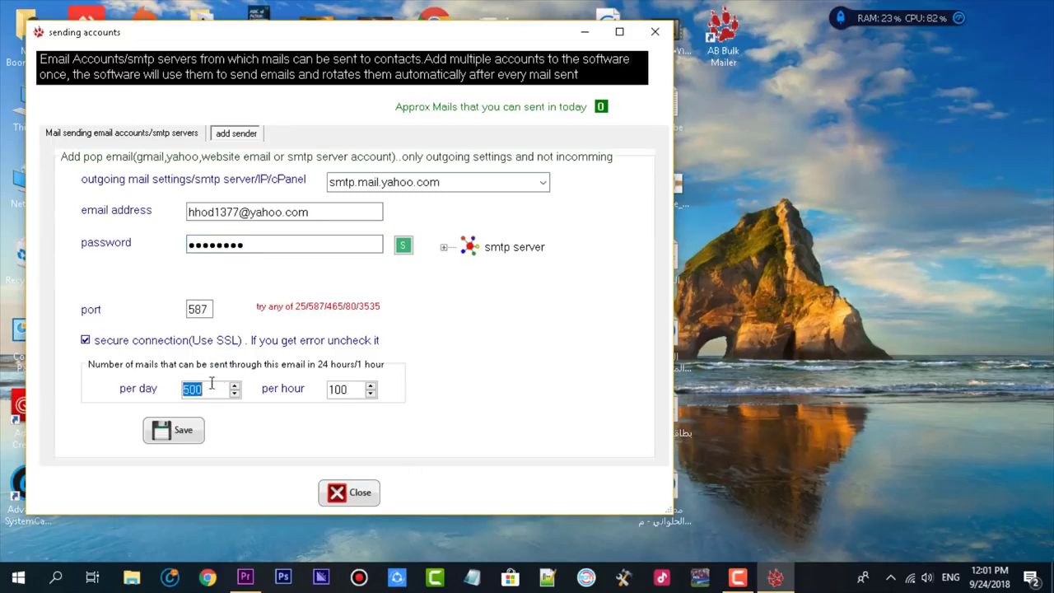
text(10000)
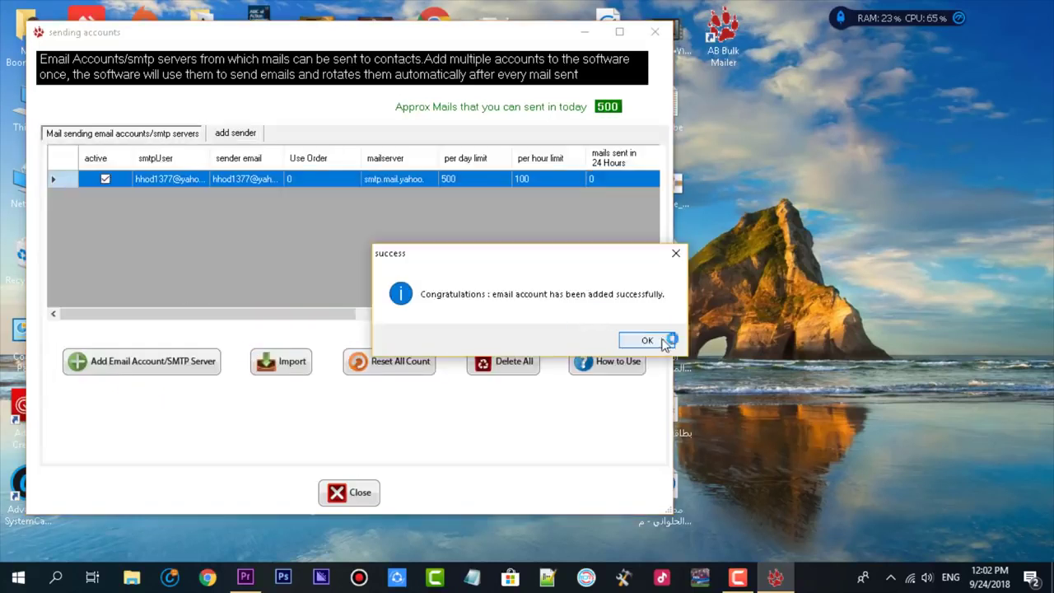
click(657, 341)
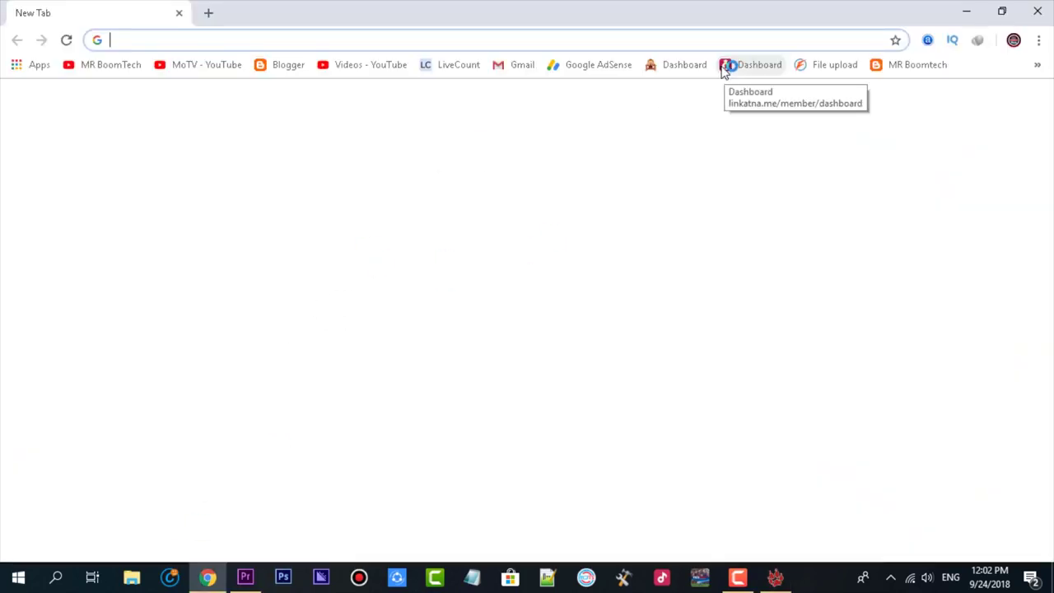
Open Yahoo's less-secure-apps settings, sign in, allow less secure sign-in, and return to the mailer.
text(less)
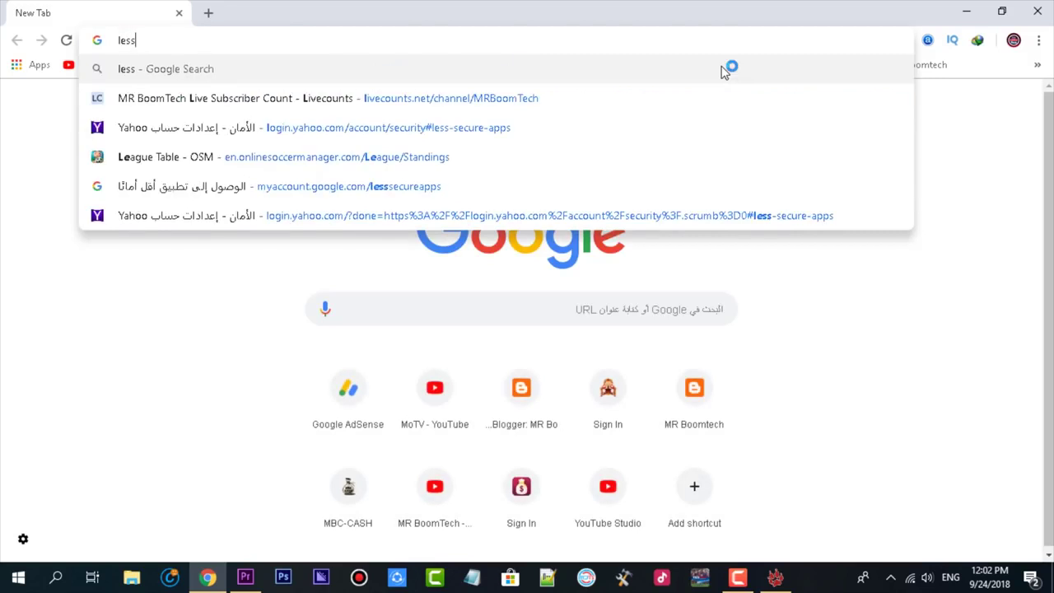
click(565, 130)
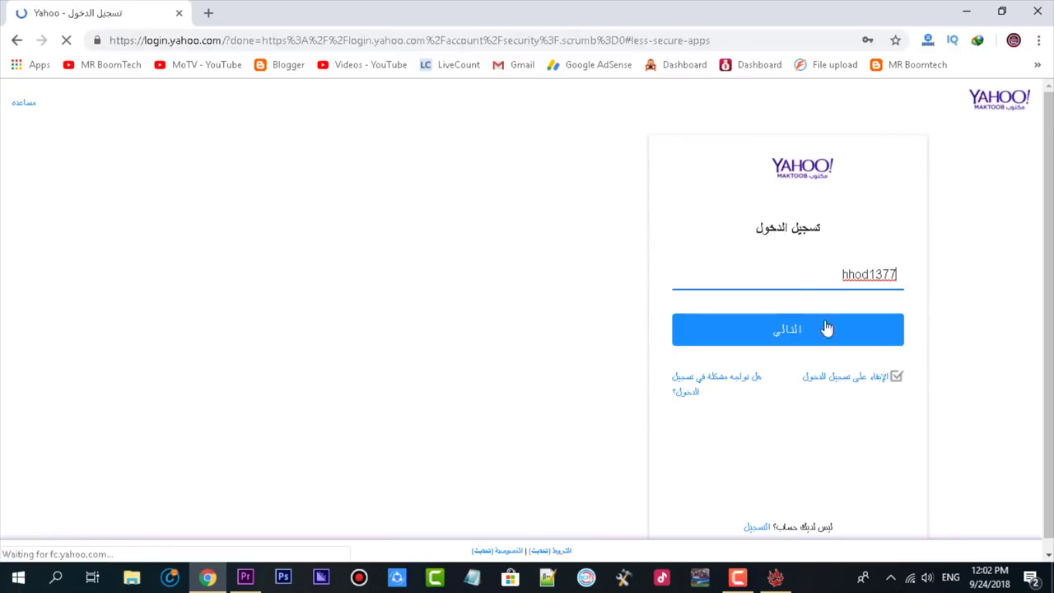
click(827, 330)
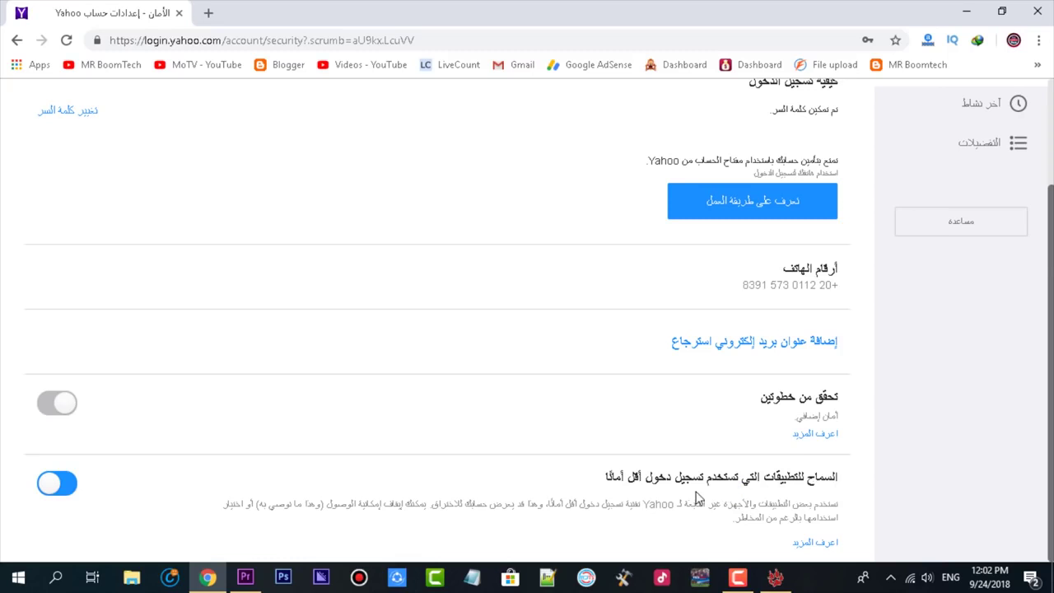
click(70, 403)
click(775, 577)
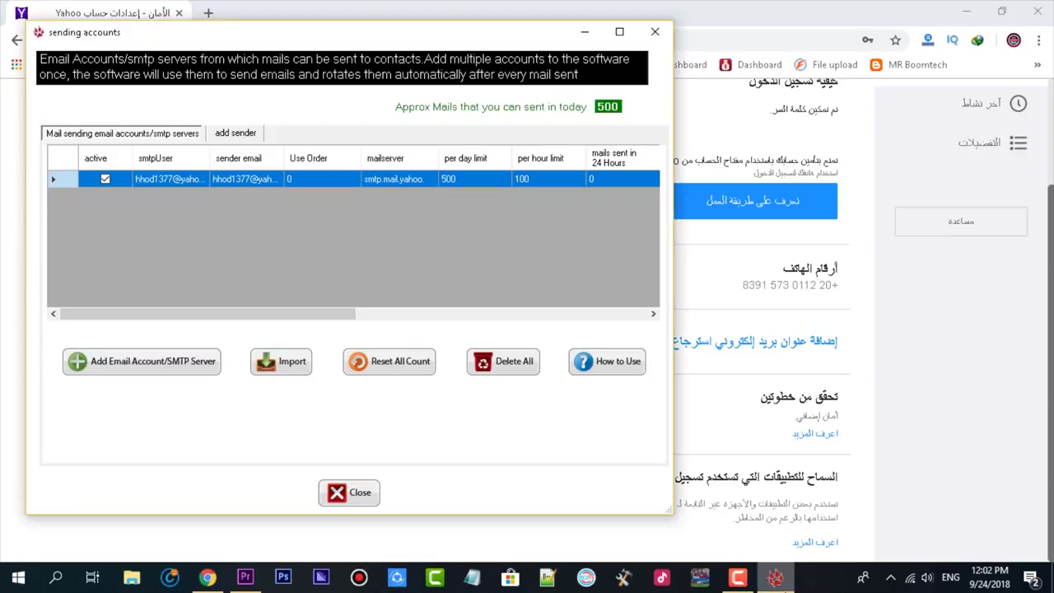
Close the sending accounts window and open the saved email messages.
click(1042, 11)
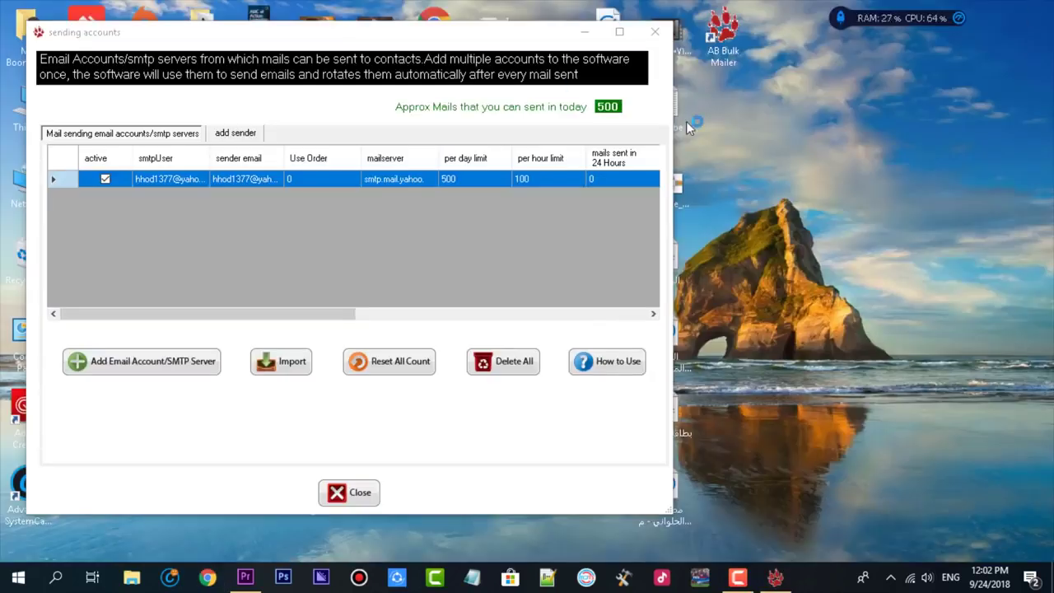
click(346, 499)
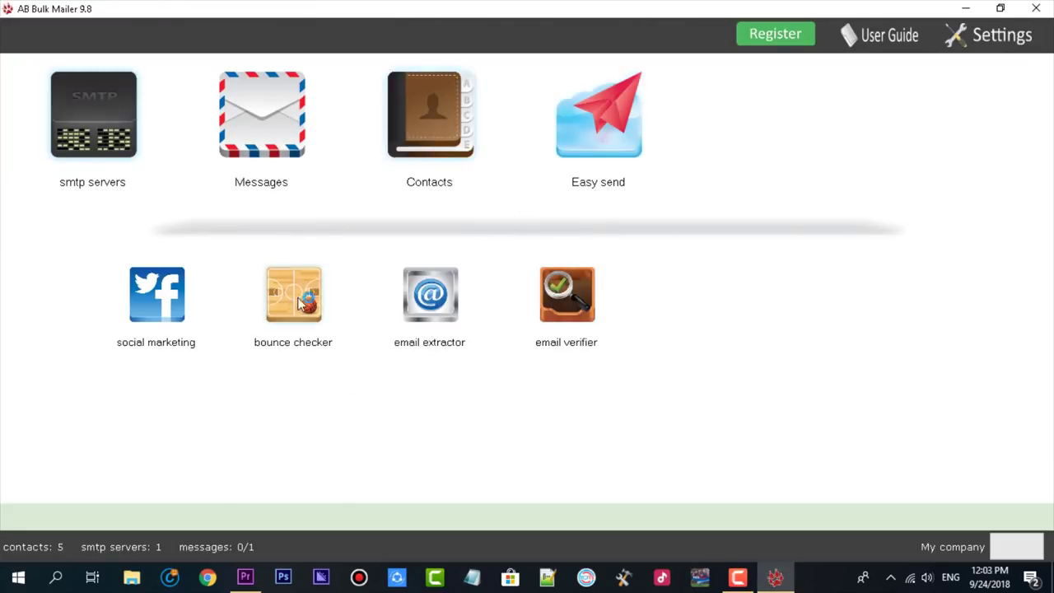
click(242, 120)
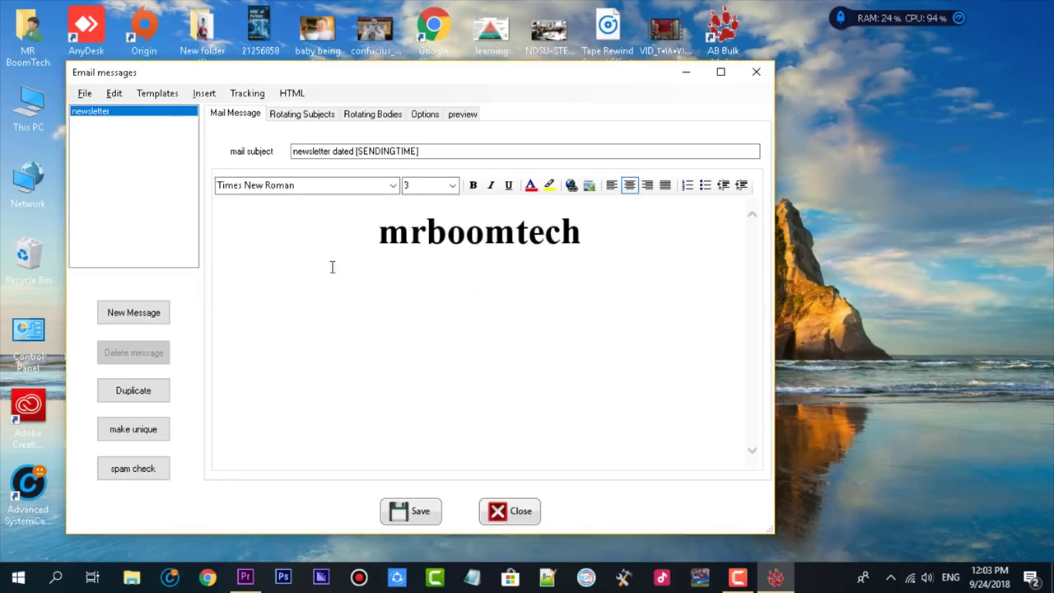
Replace the mail subject with 'mrboomtech', save the message, and close the mailer.
key(ctrl+a)
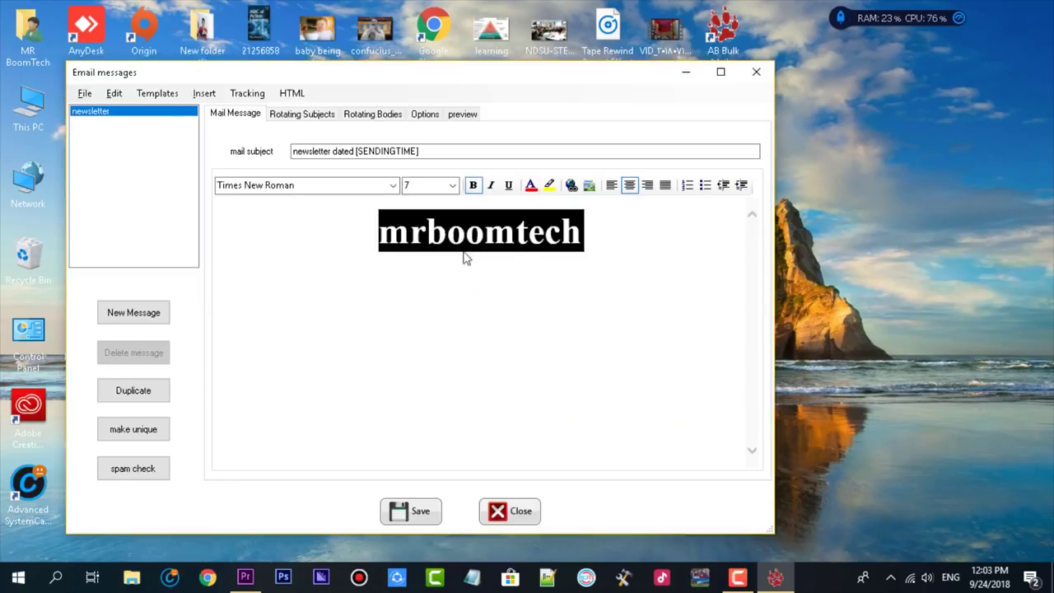
click(333, 151)
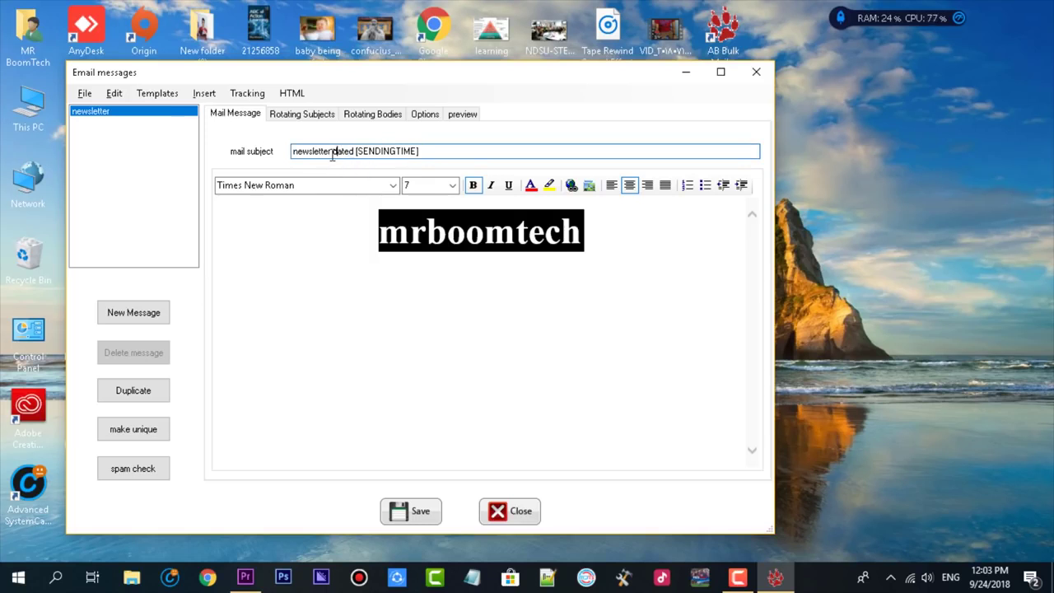
key(ctrl+a)
text(mrboomtech)
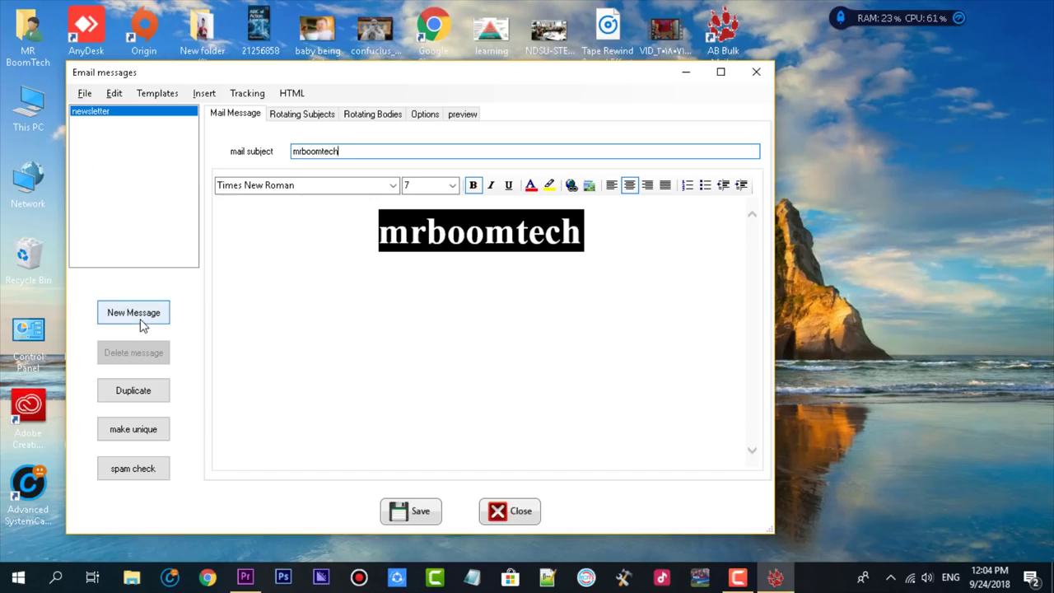
click(419, 512)
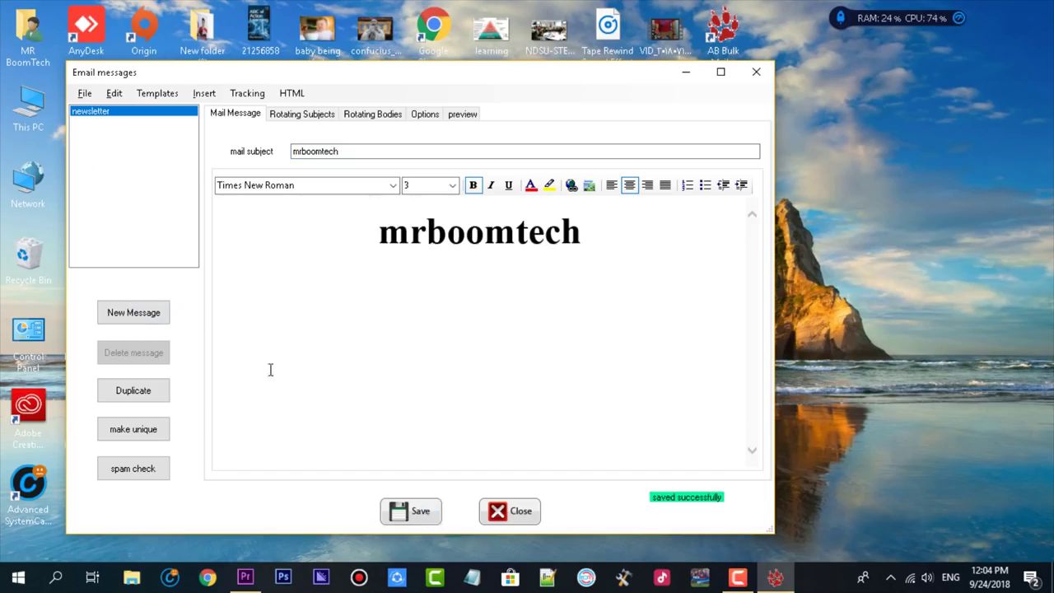
click(758, 72)
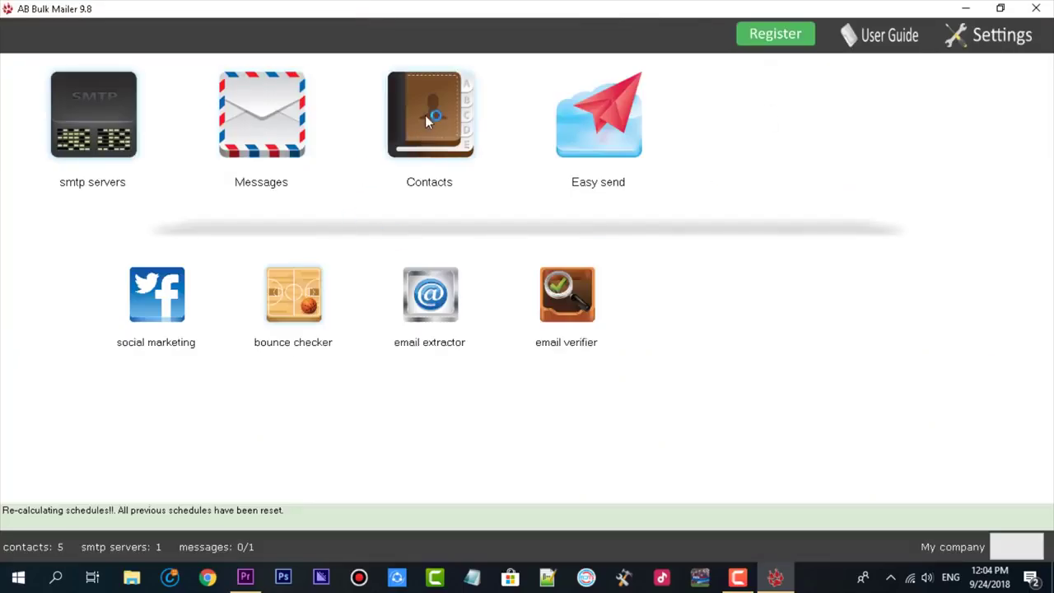
key(alt+F4)
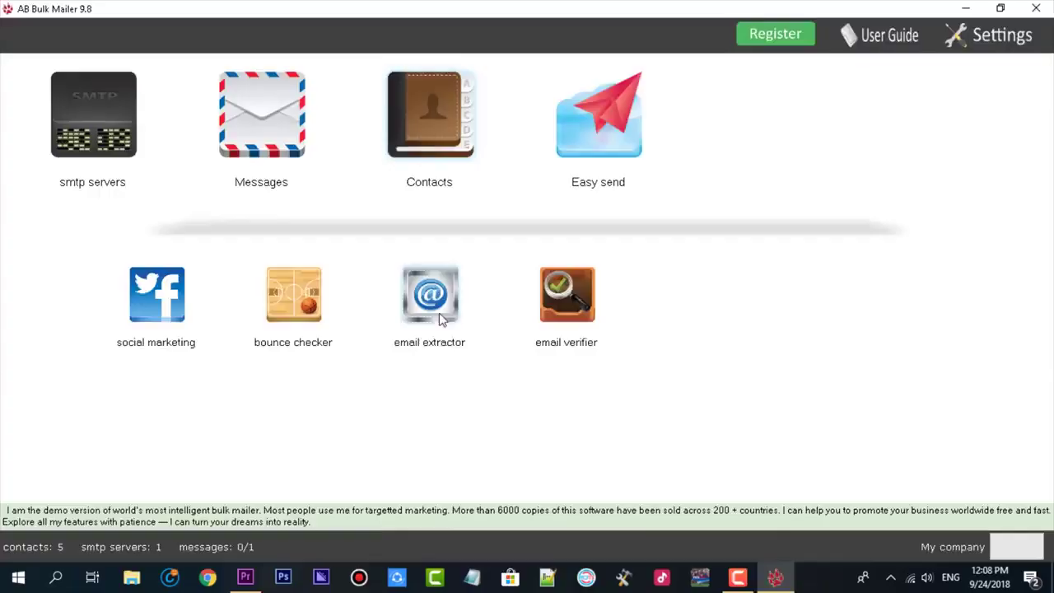
In the Email Extractor, set the search keywords to 'ahmed' and the country to Egypt.
click(439, 316)
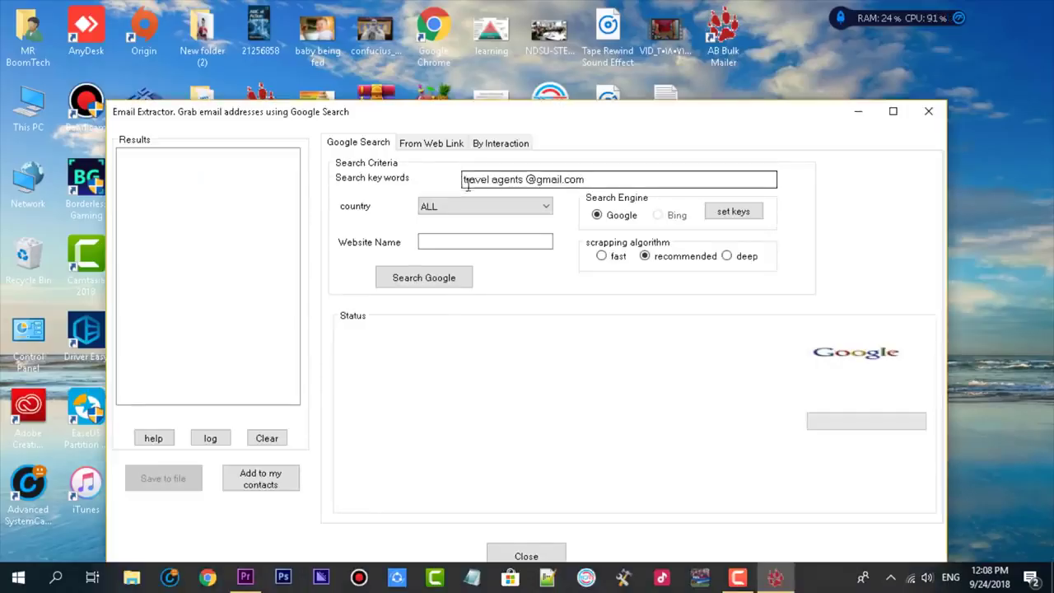
drag(528, 179, 337, 179)
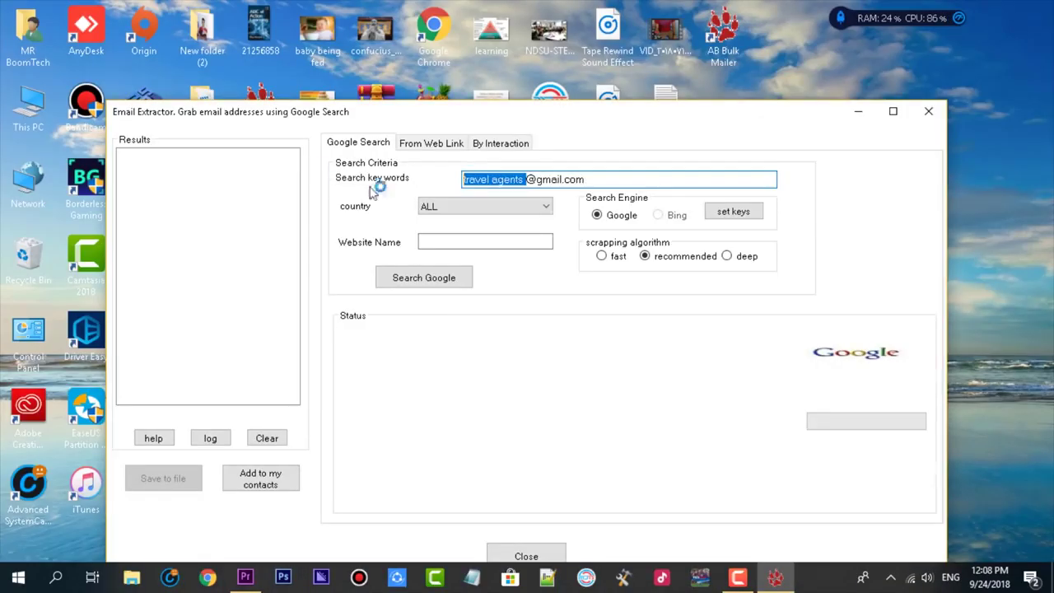
key(BackSpace)
text(ahmed)
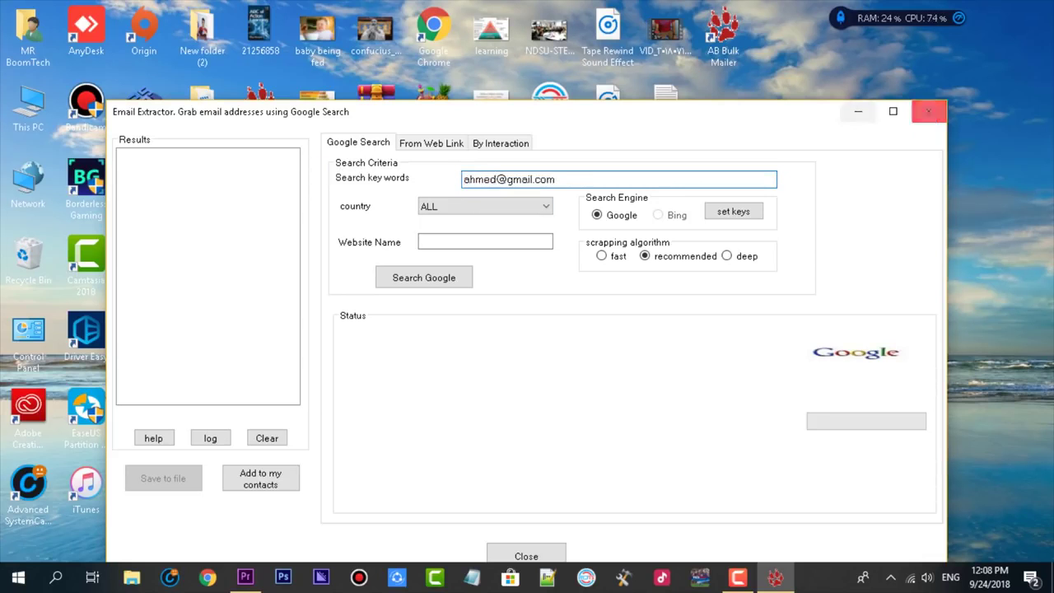
click(531, 211)
scroll(486, 393, down, 8)
scroll(486, 395, down, 6)
click(488, 428)
click(509, 239)
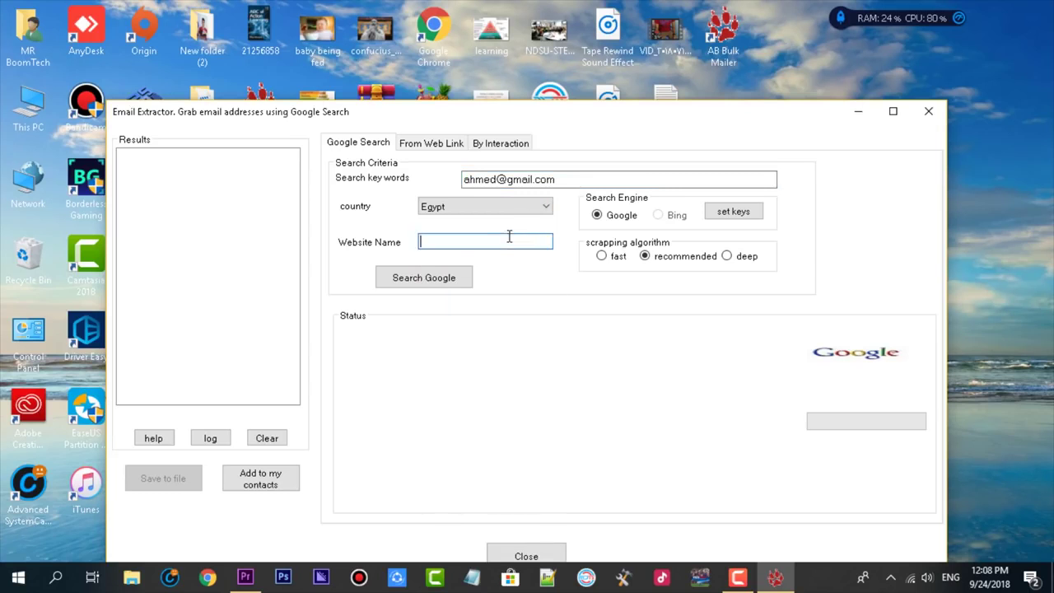
Run the Google search, dismiss the error message, then stop the search.
click(410, 280)
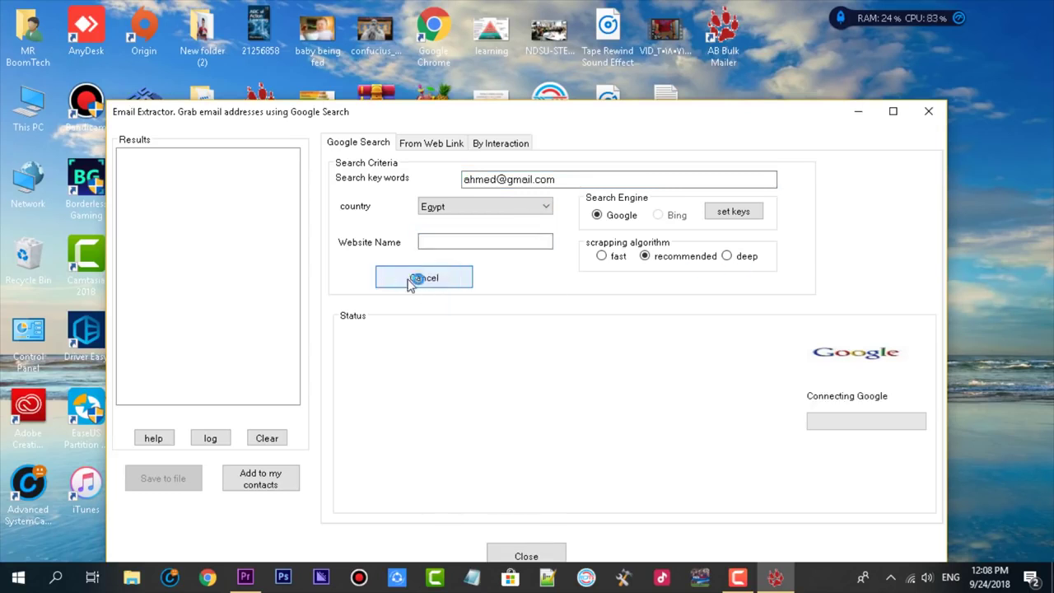
drag(502, 119, 502, 34)
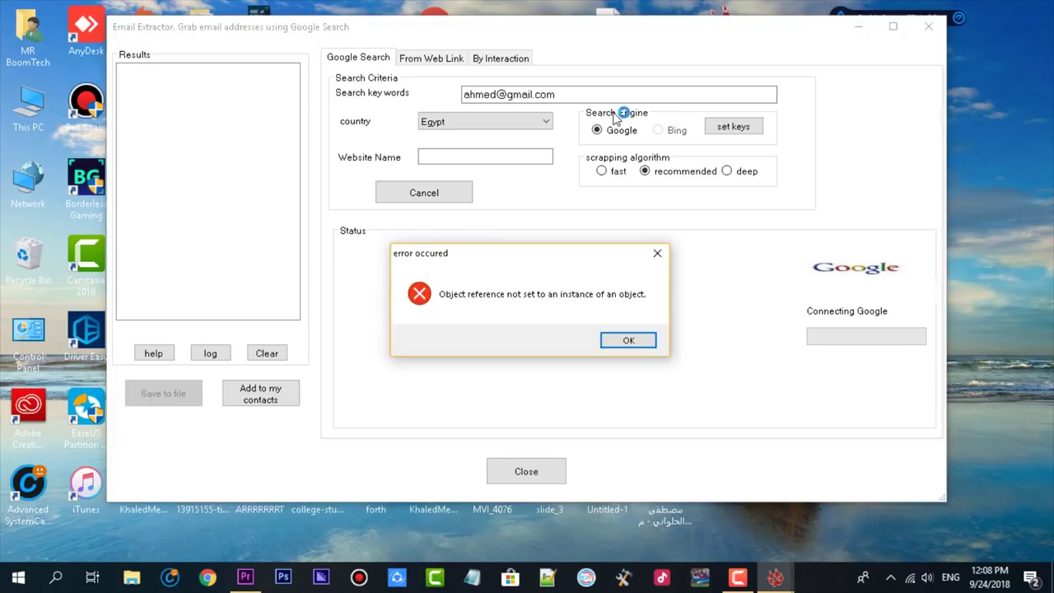
key(Return)
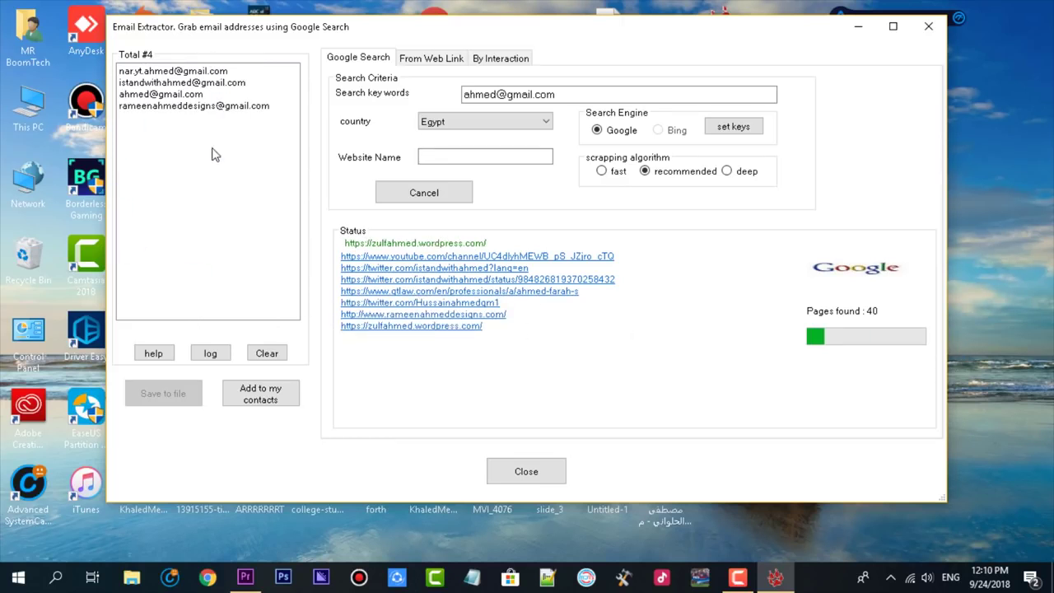
click(442, 188)
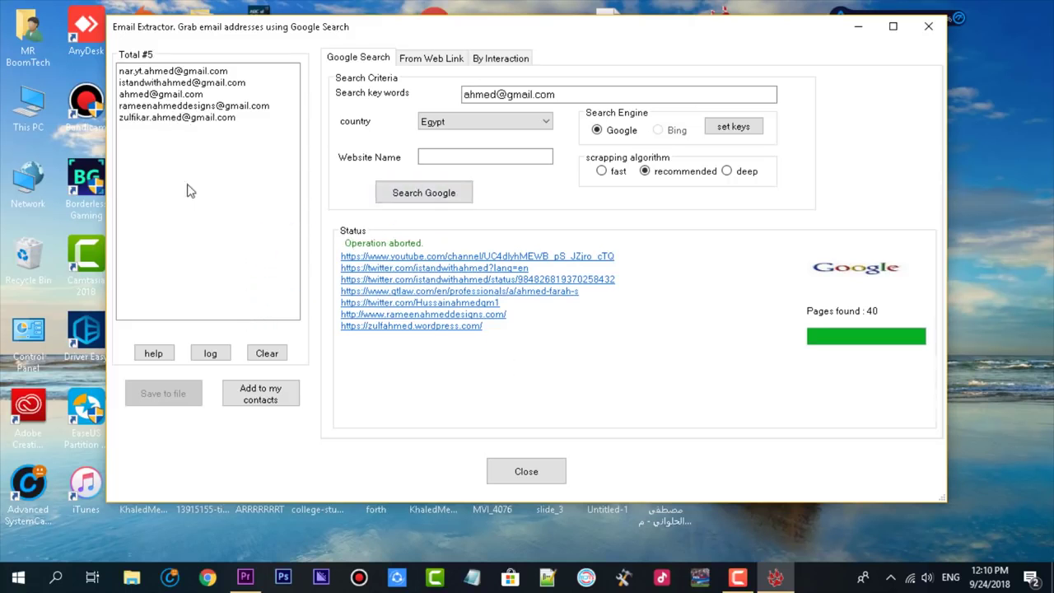
Add the extracted addresses to the contacts, declining the registration offer and acknowledging the notices.
drag(181, 122, 180, 71)
right_click(194, 109)
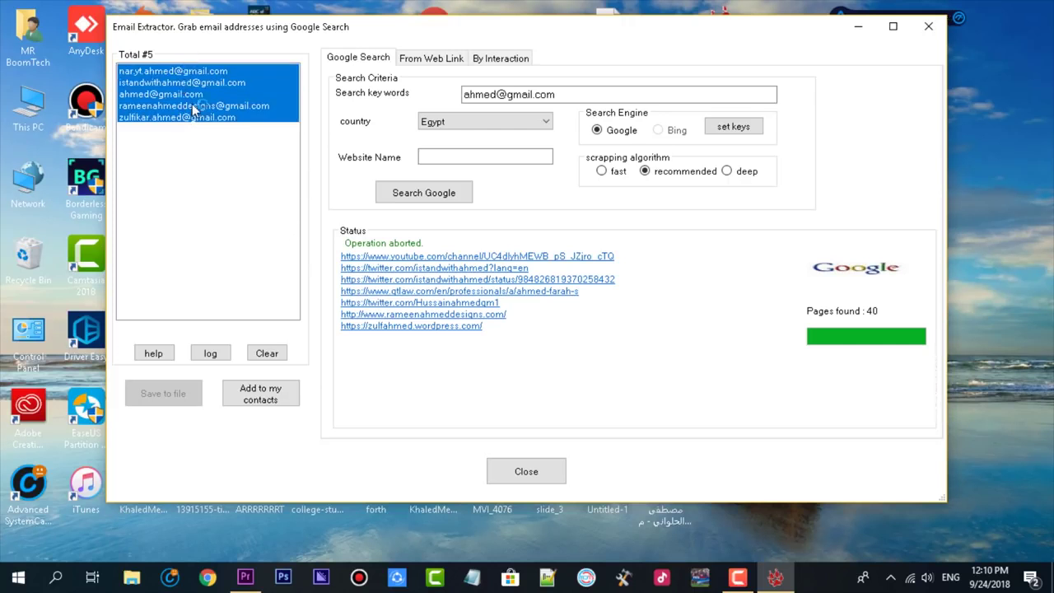
click(219, 176)
drag(214, 117, 191, 36)
click(219, 145)
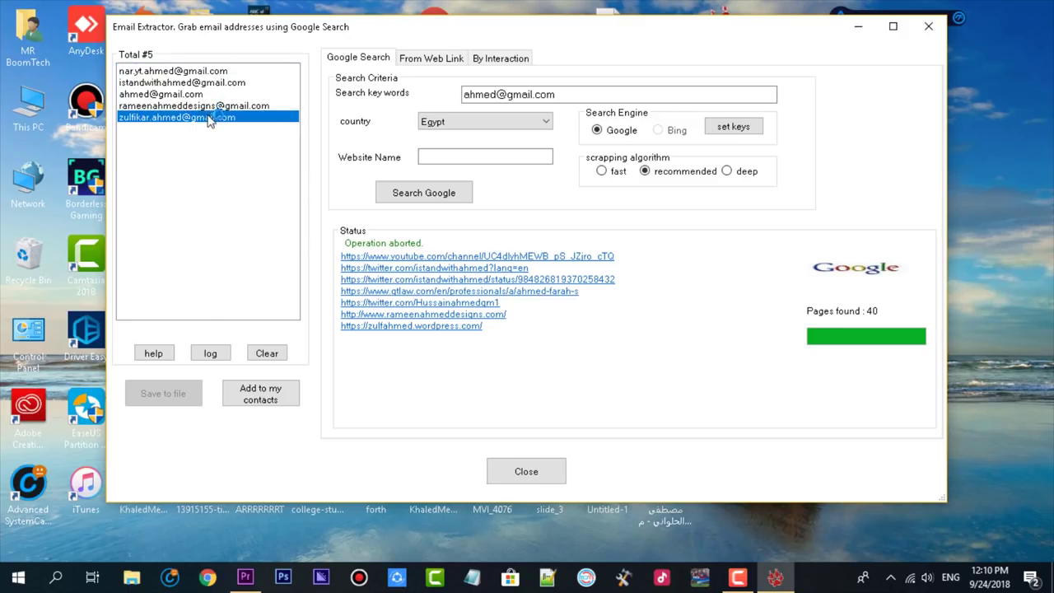
right_click(210, 113)
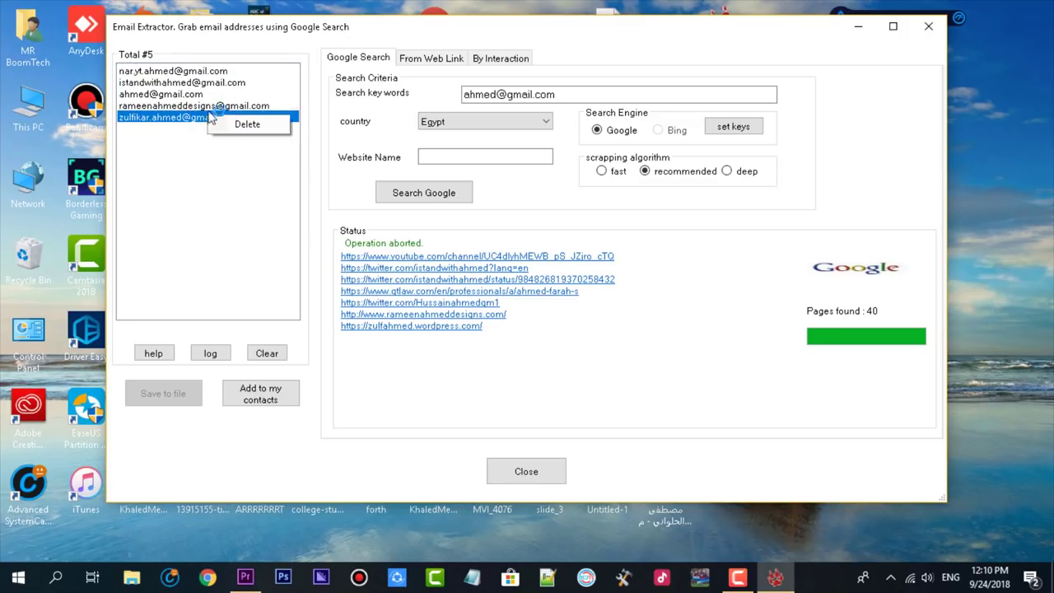
click(262, 400)
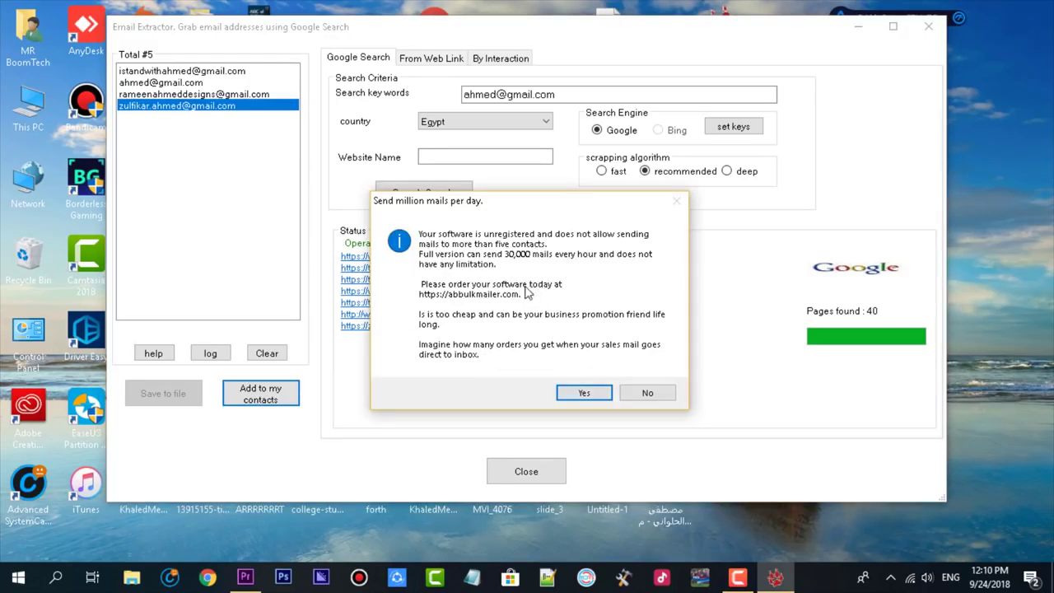
key(Return)
click(276, 401)
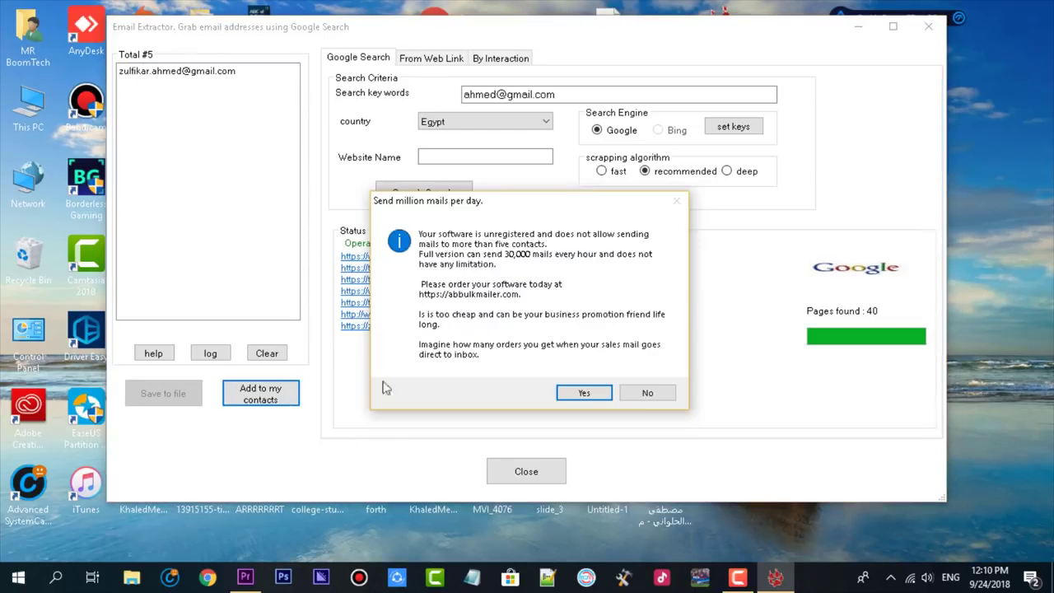
click(639, 395)
click(631, 337)
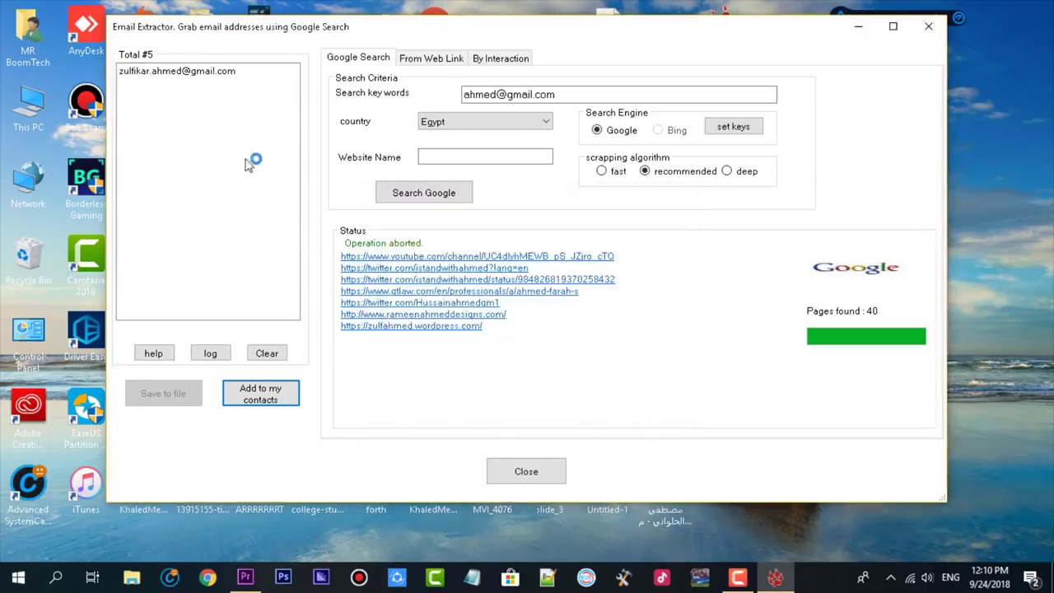
Add the last remaining address to the contacts and close the email extractor.
click(171, 72)
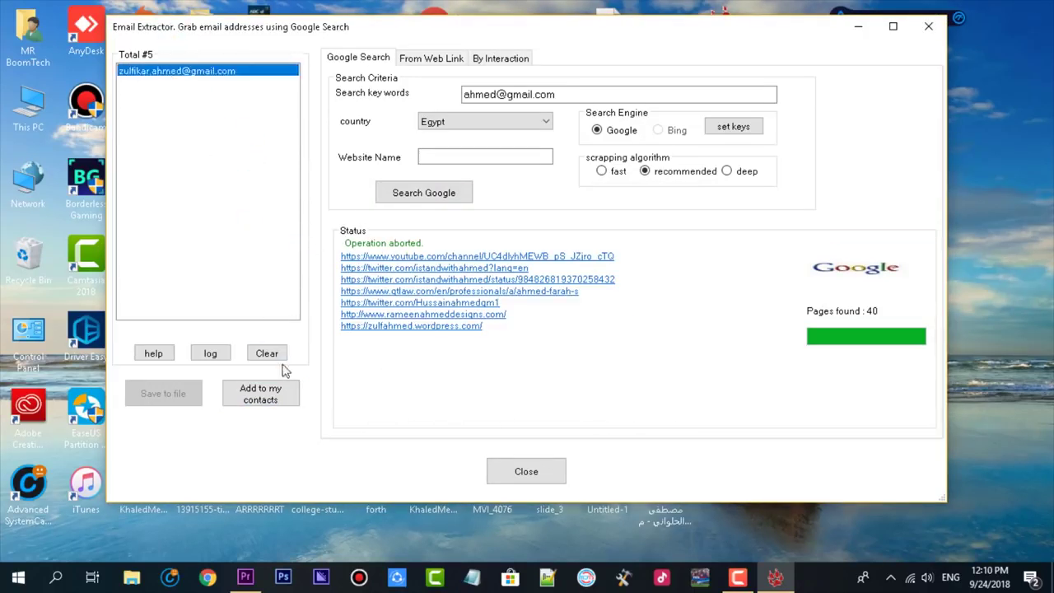
click(262, 395)
click(659, 394)
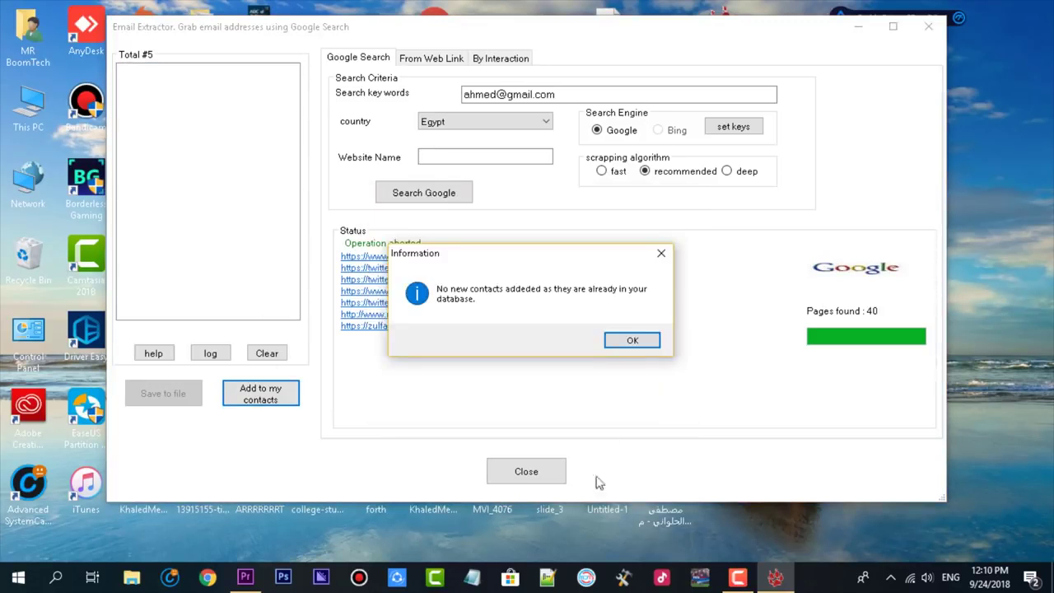
click(631, 342)
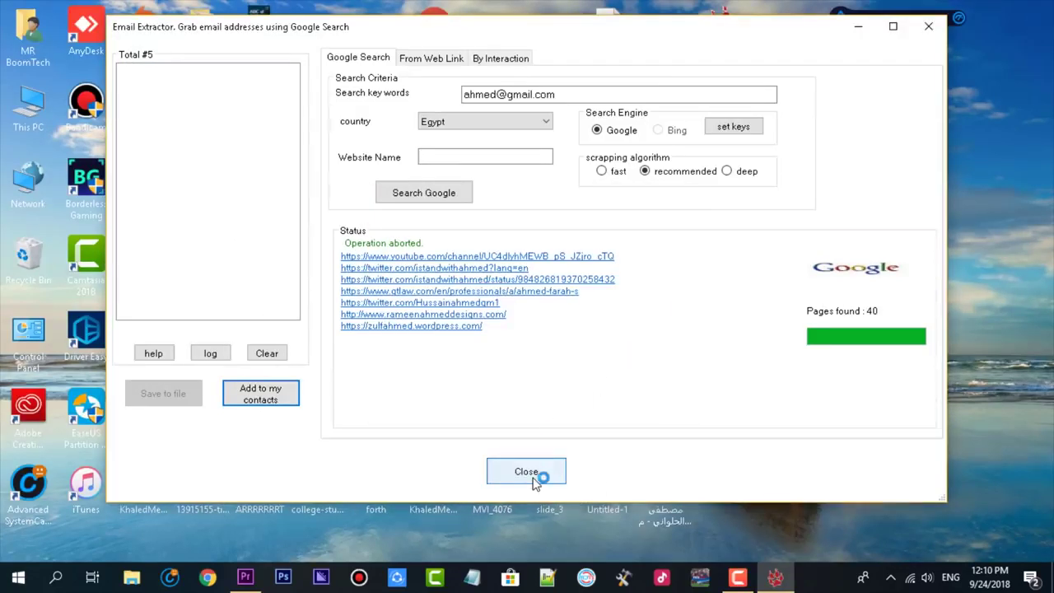
click(528, 472)
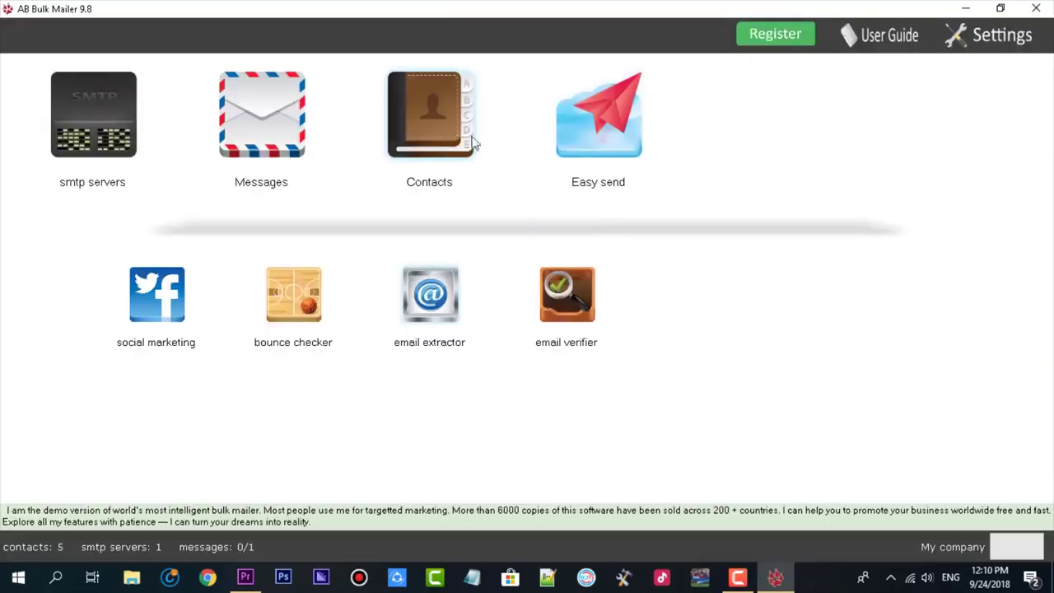
key(alt+F4)
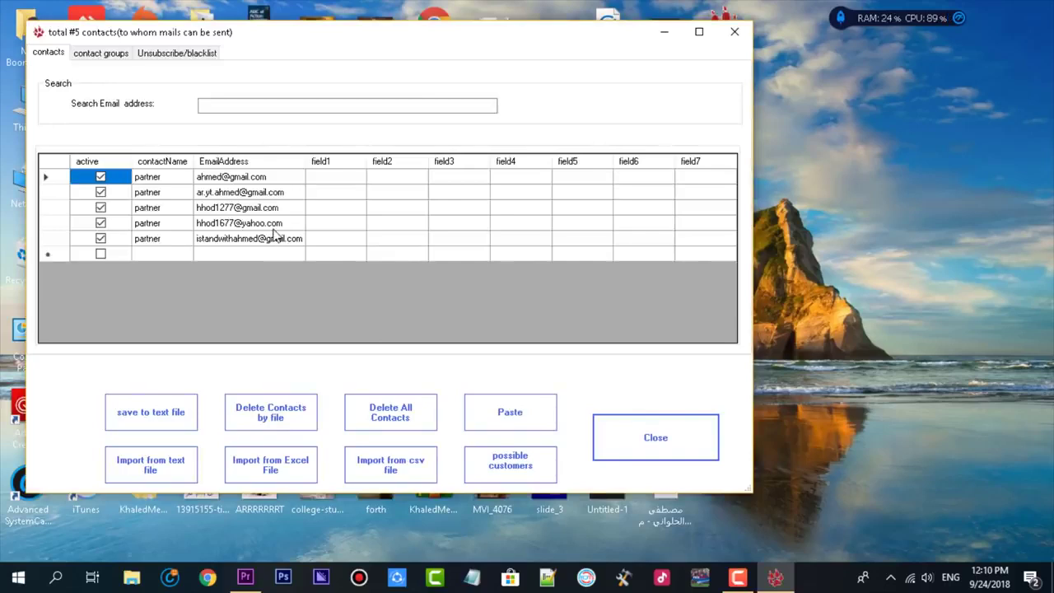
click(692, 437)
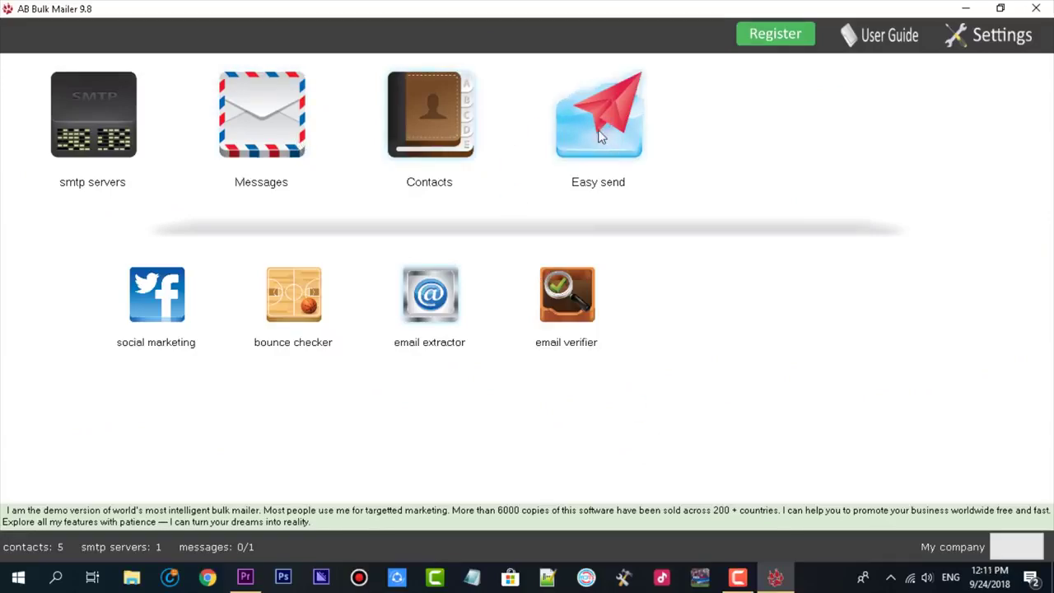
click(600, 138)
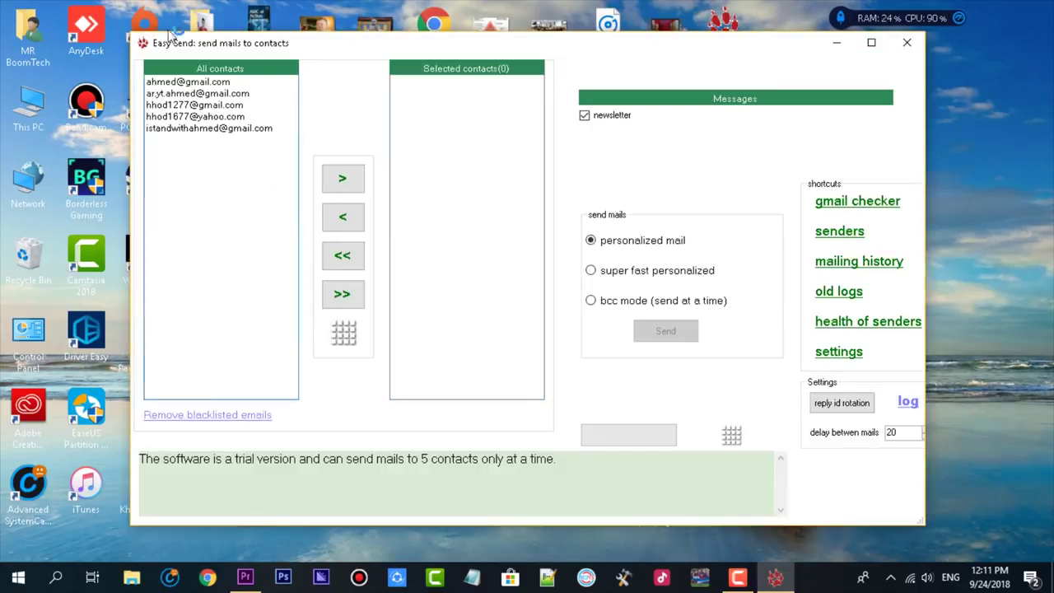
Move every contact from the full list into the recipients.
click(229, 120)
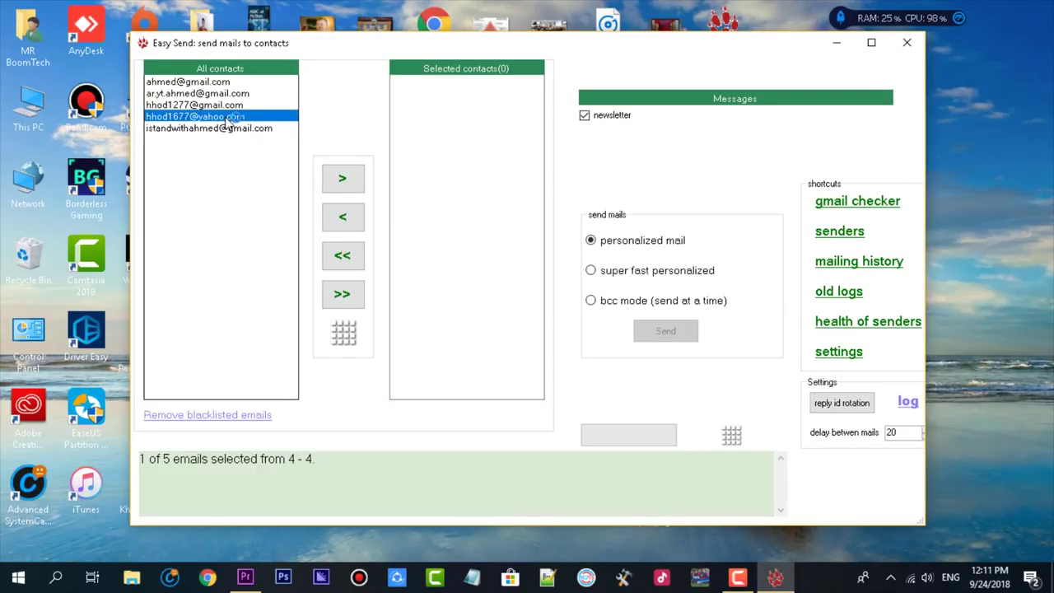
key(Home)
key(shift+End)
click(356, 185)
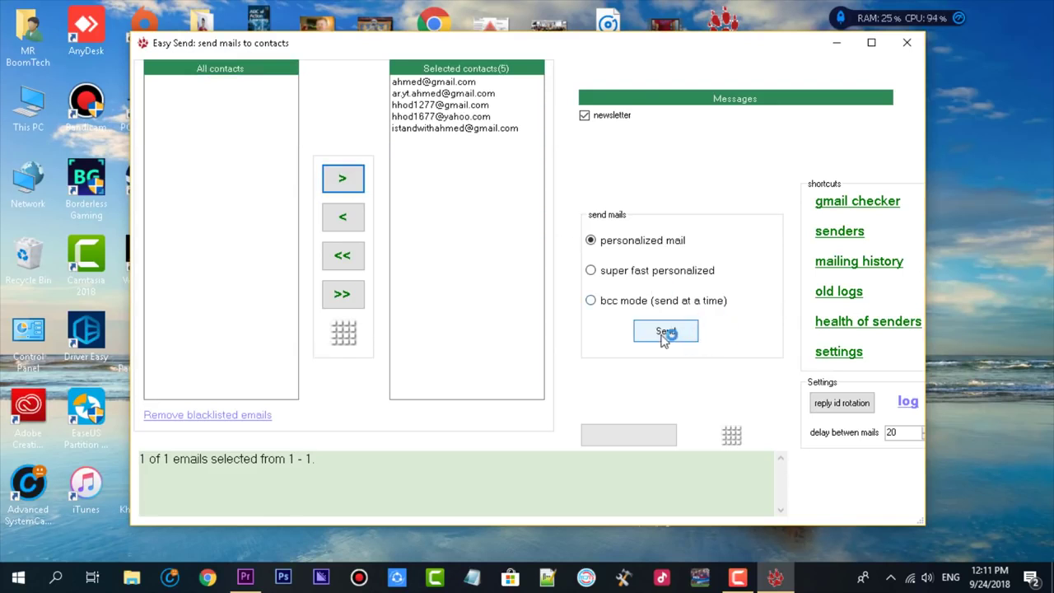
Remove the unwanted contacts from the recipients, leaving only two selected.
click(470, 129)
click(342, 217)
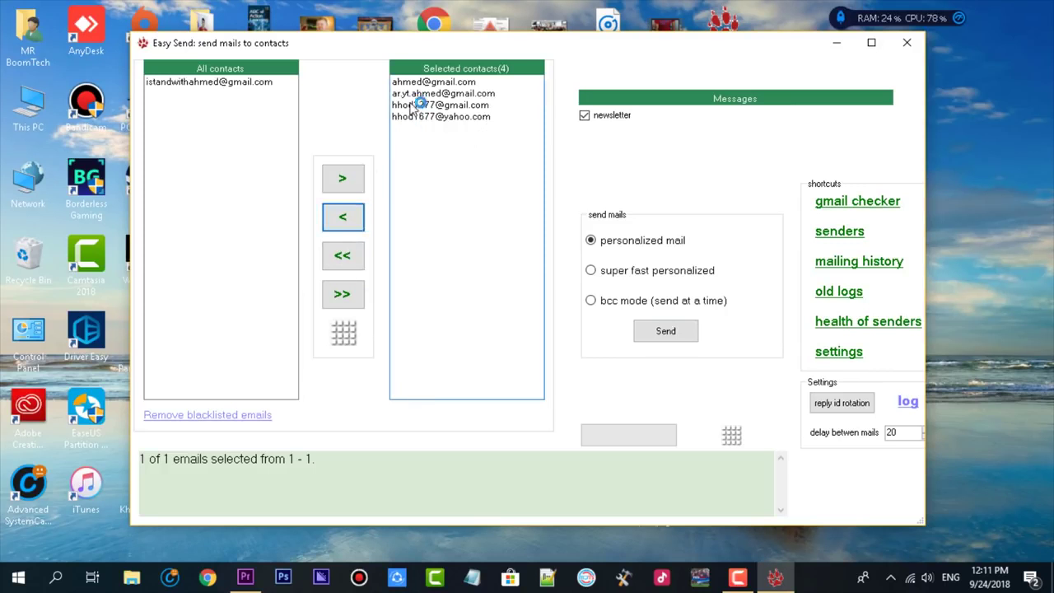
click(408, 105)
click(414, 94)
click(338, 220)
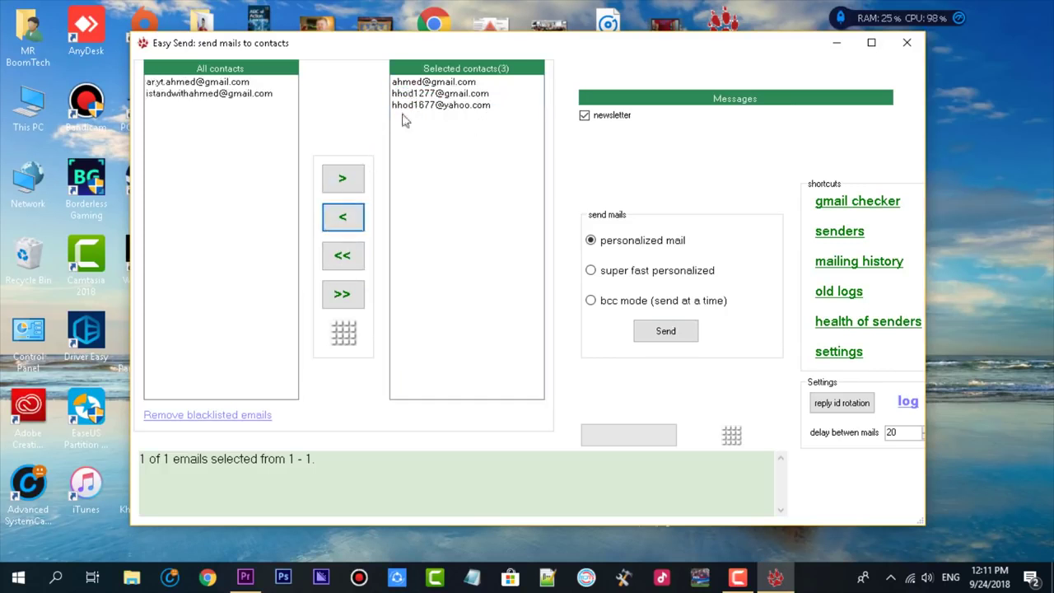
click(430, 83)
click(345, 216)
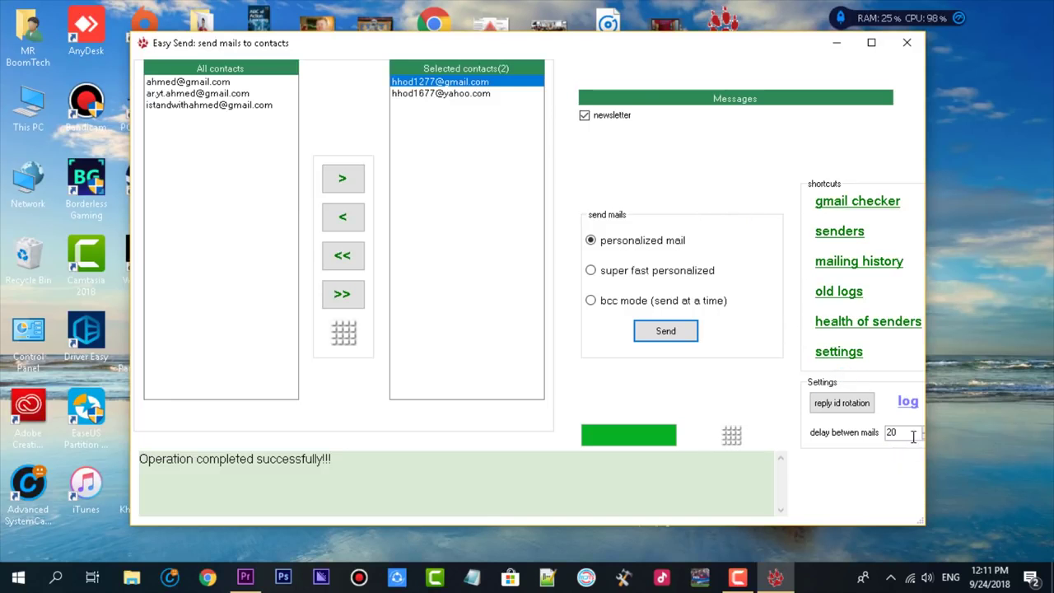
Leave the delay between mails at 20 seconds, select both recipients, and close Easy Send.
mouse_move(914, 437)
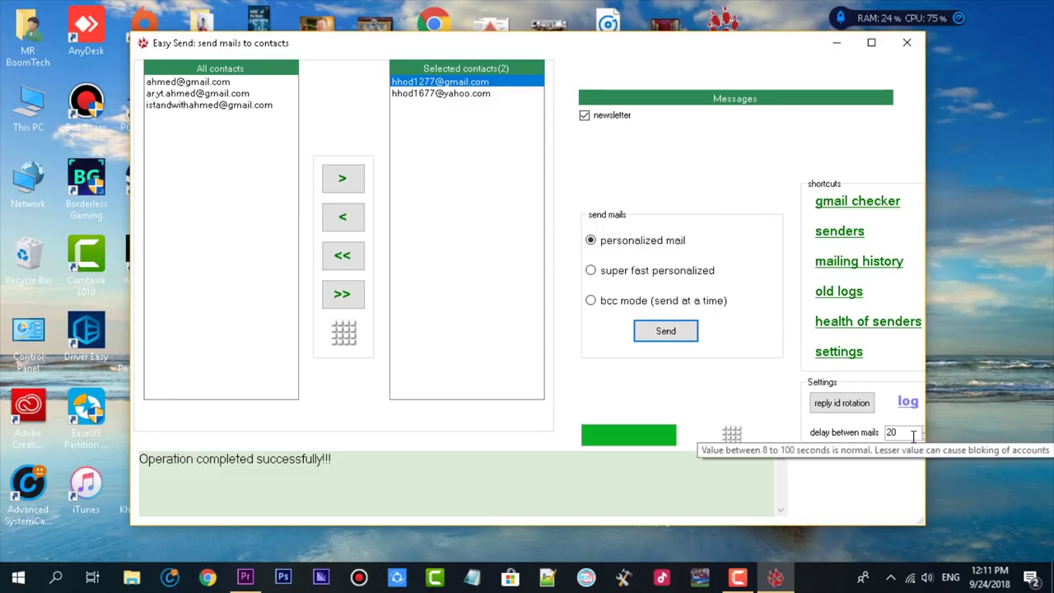
double_click(913, 437)
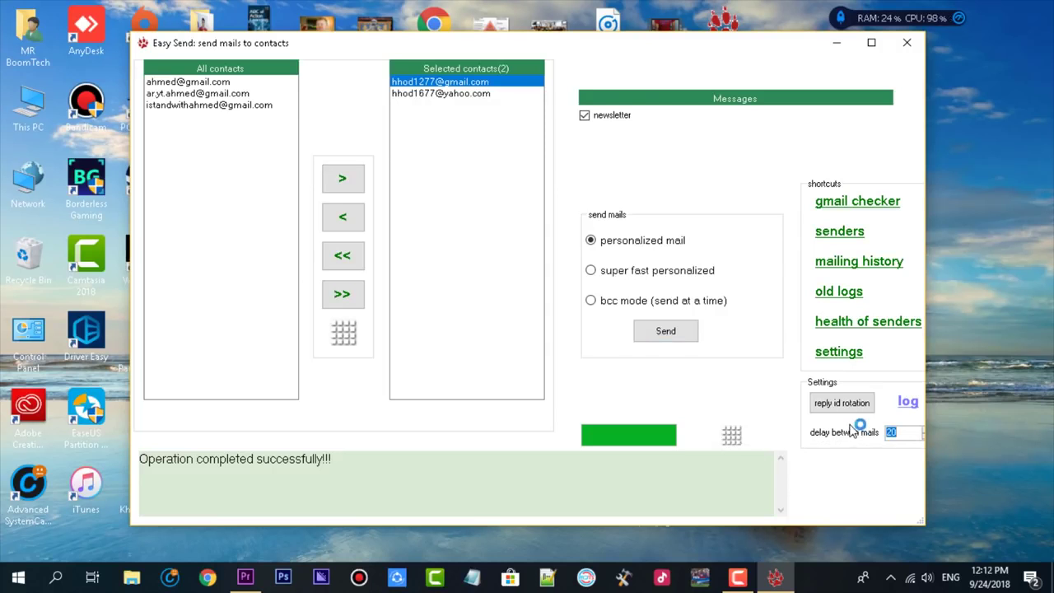
key(Right)
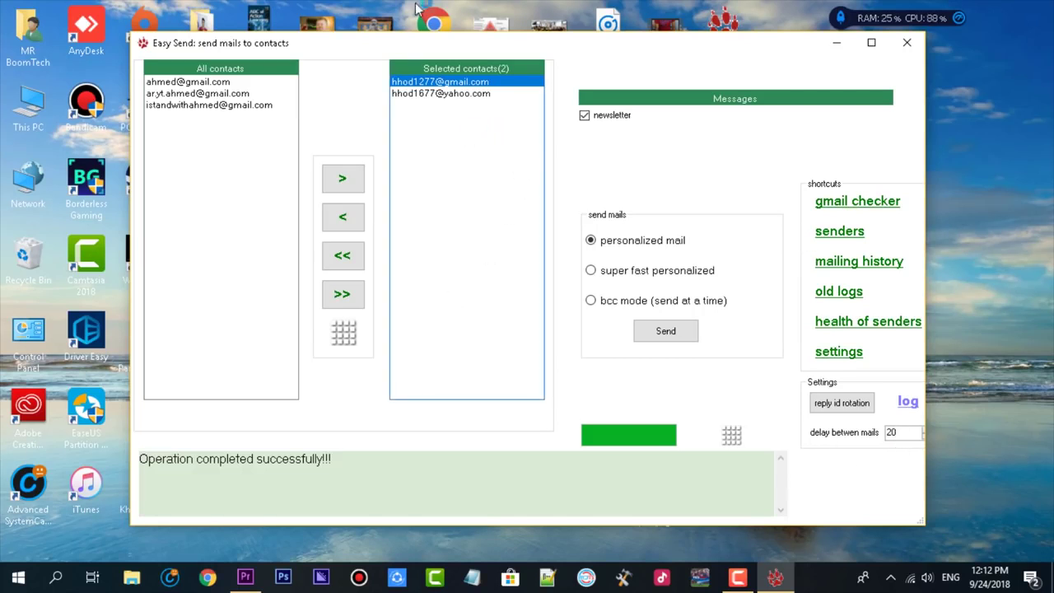
shift+click(449, 94)
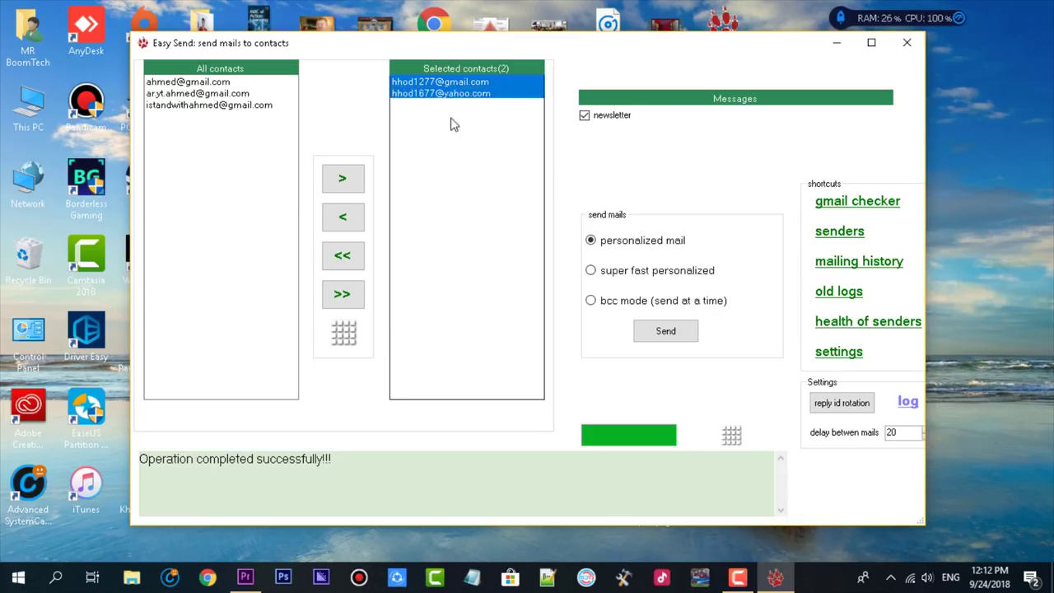
click(907, 42)
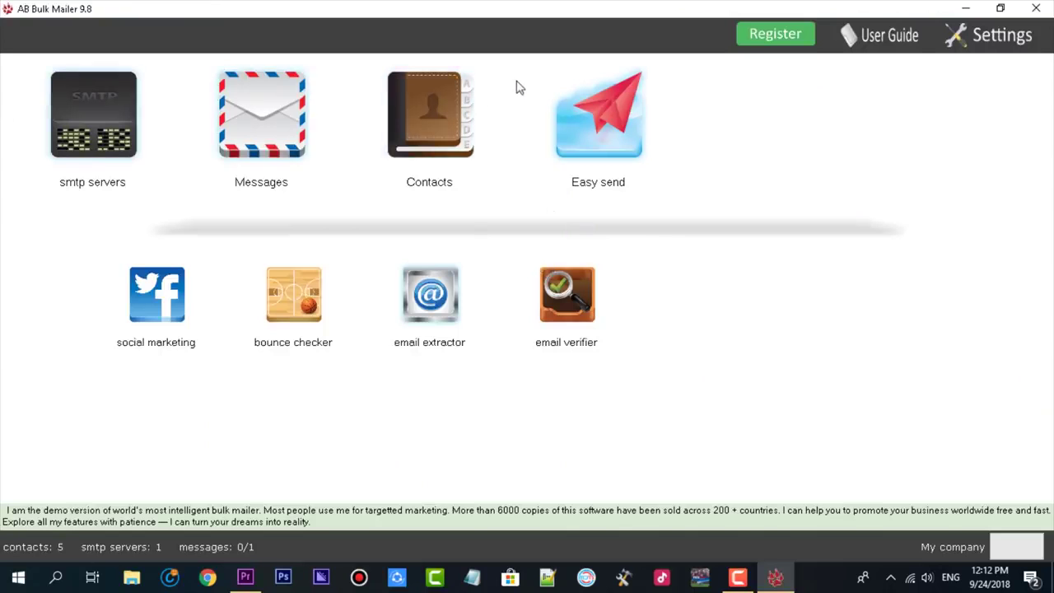
click(115, 121)
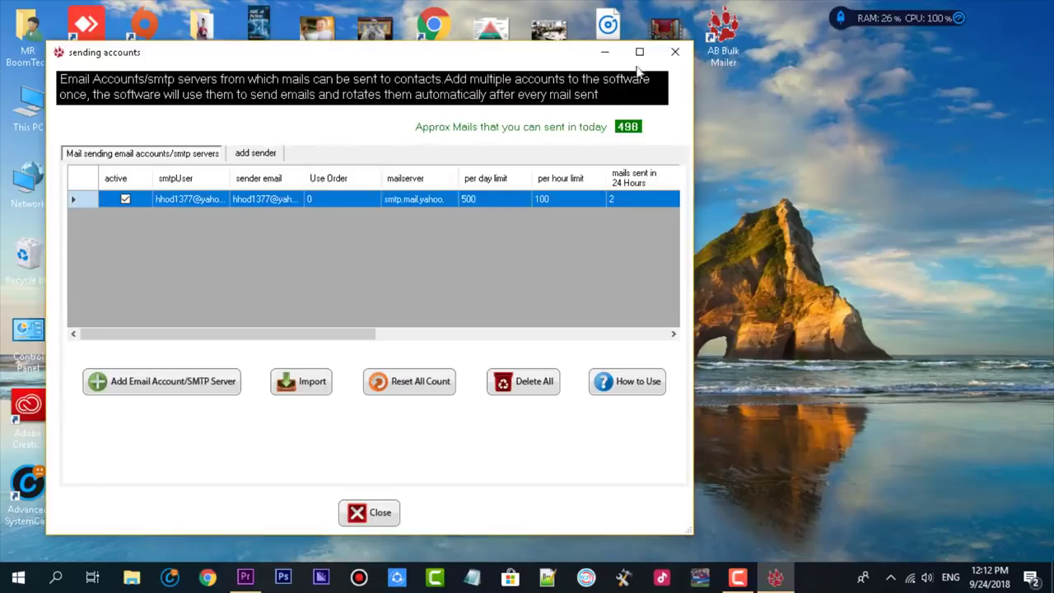
click(675, 54)
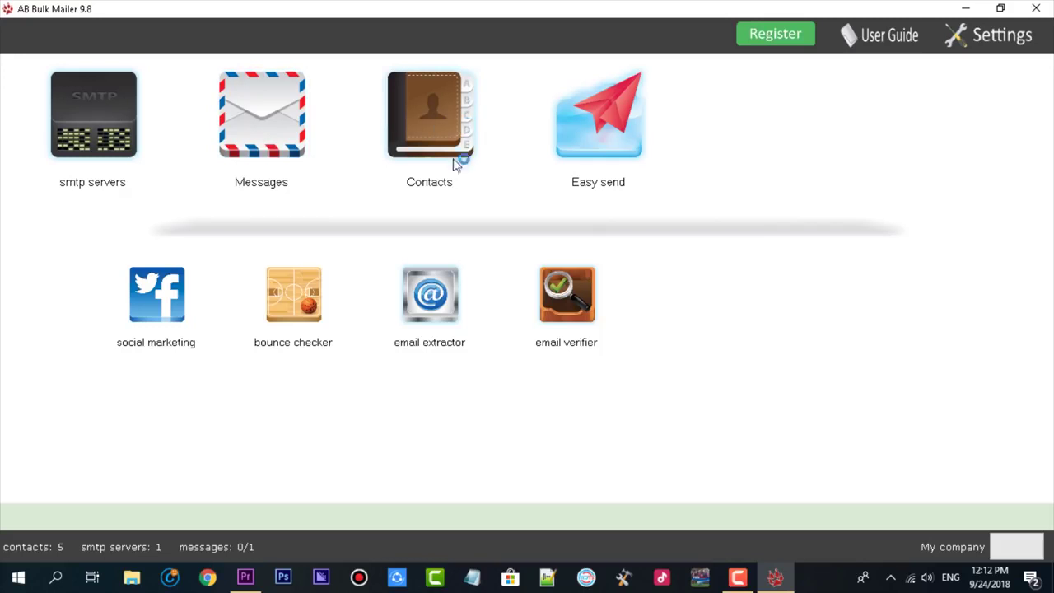
click(429, 298)
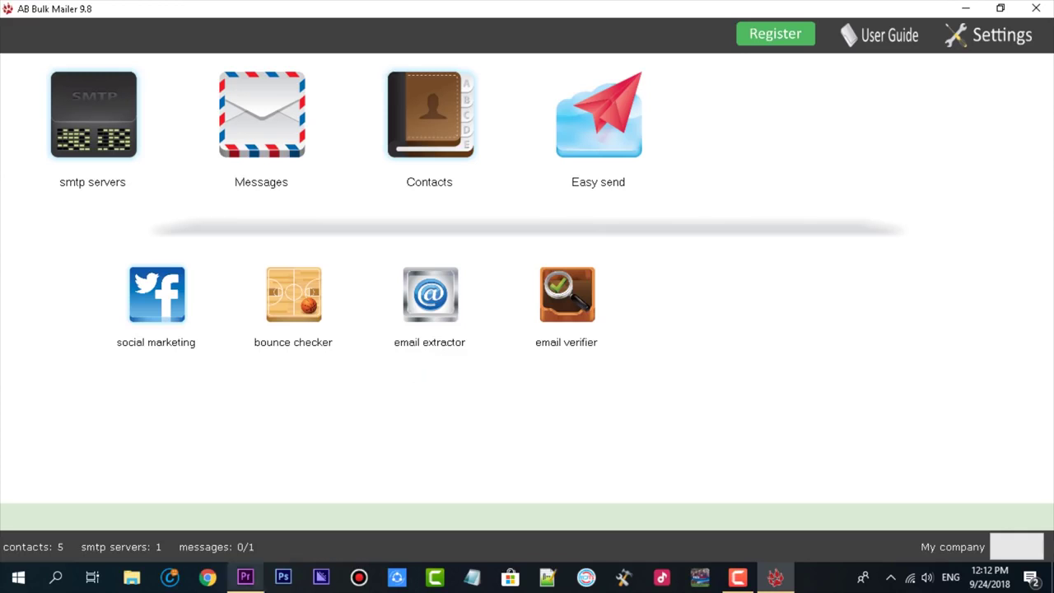
click(911, 43)
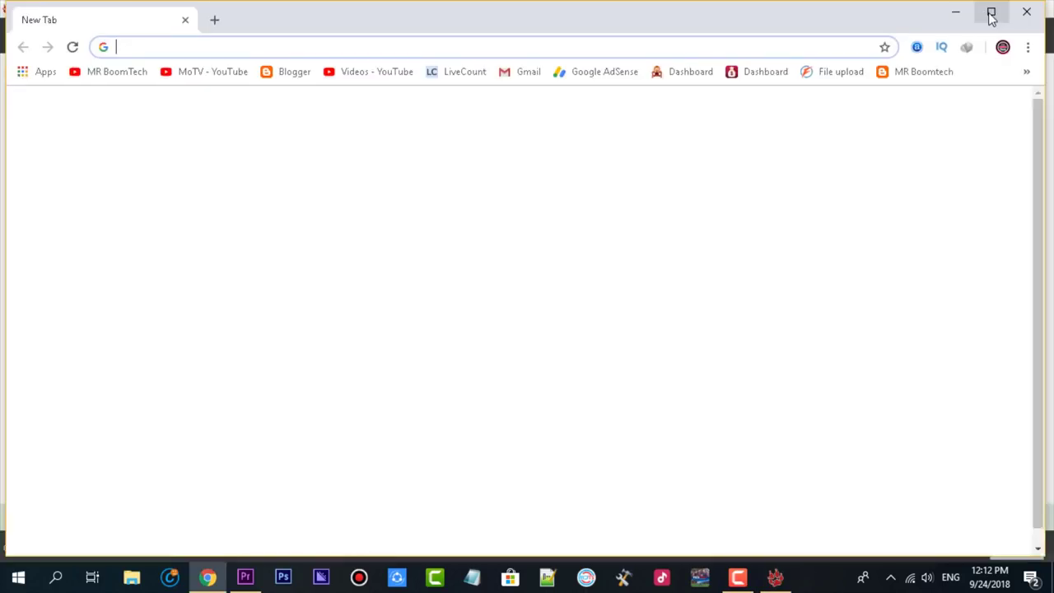
Open the Free Online Email Extractor bookmark in Chrome and click into its empty text box.
click(988, 14)
click(1039, 41)
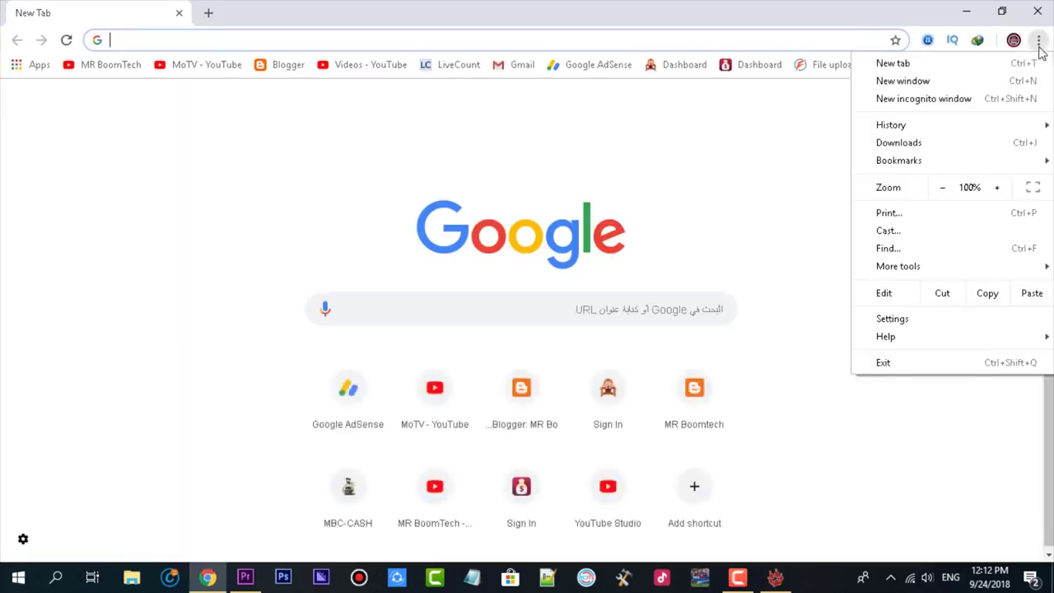
click(790, 139)
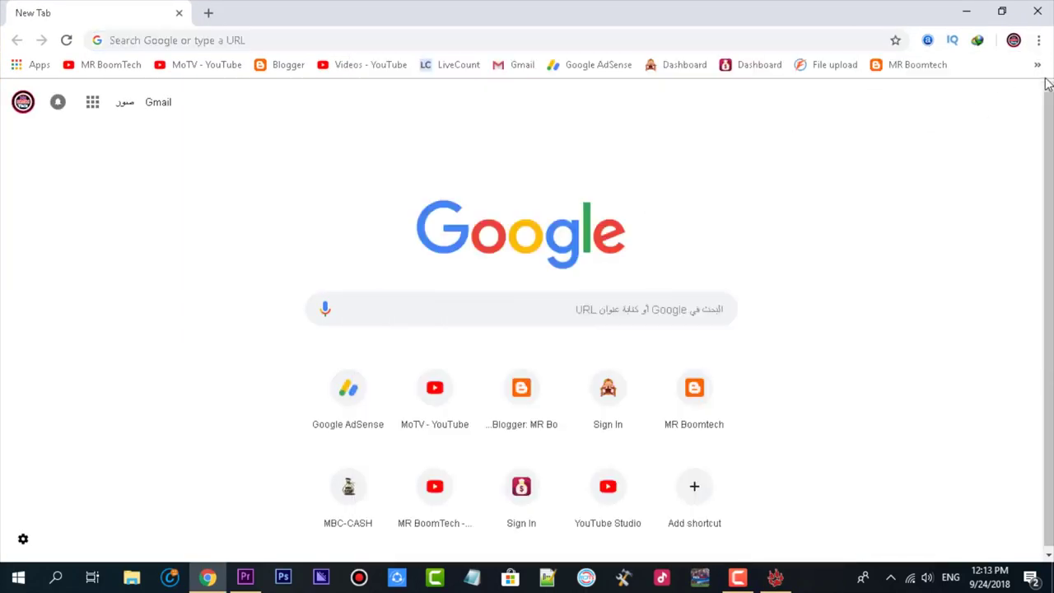
click(1038, 64)
click(817, 107)
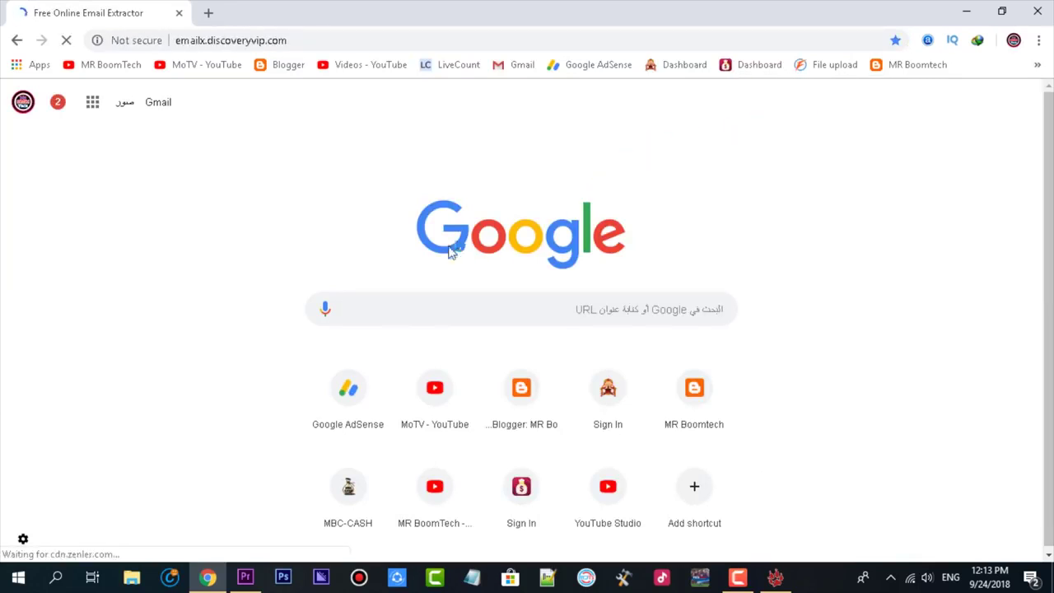
scroll(454, 294, down, 3)
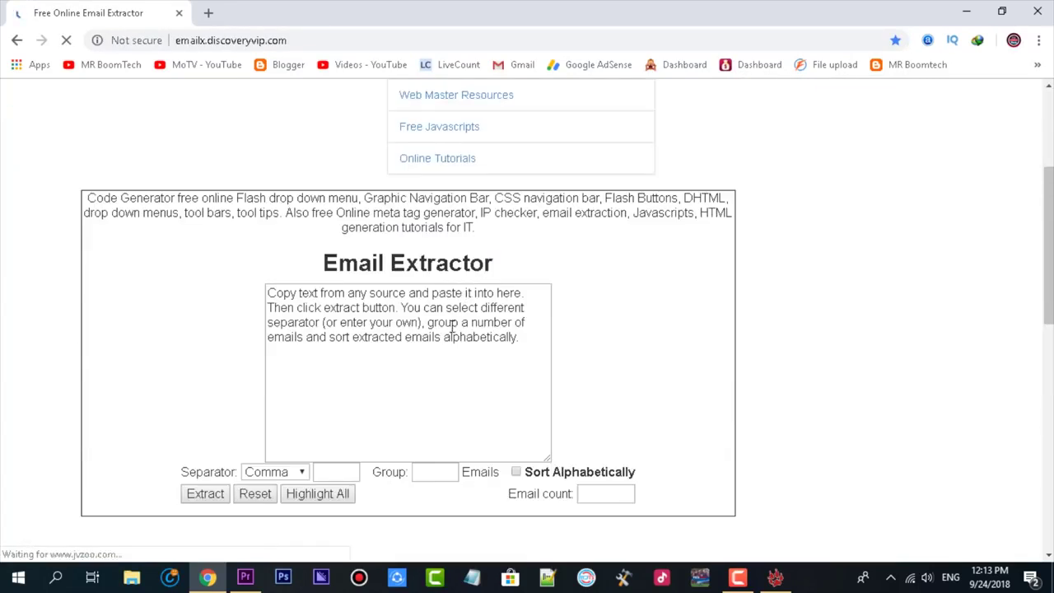
click(539, 374)
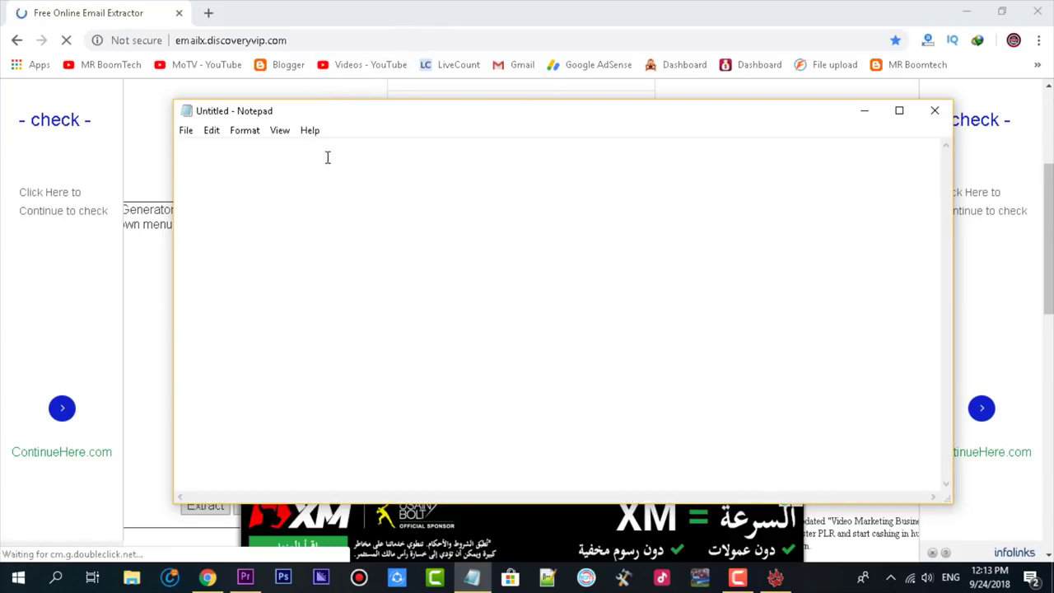
Open Notepad's File menu and dismiss it without choosing a command.
click(187, 130)
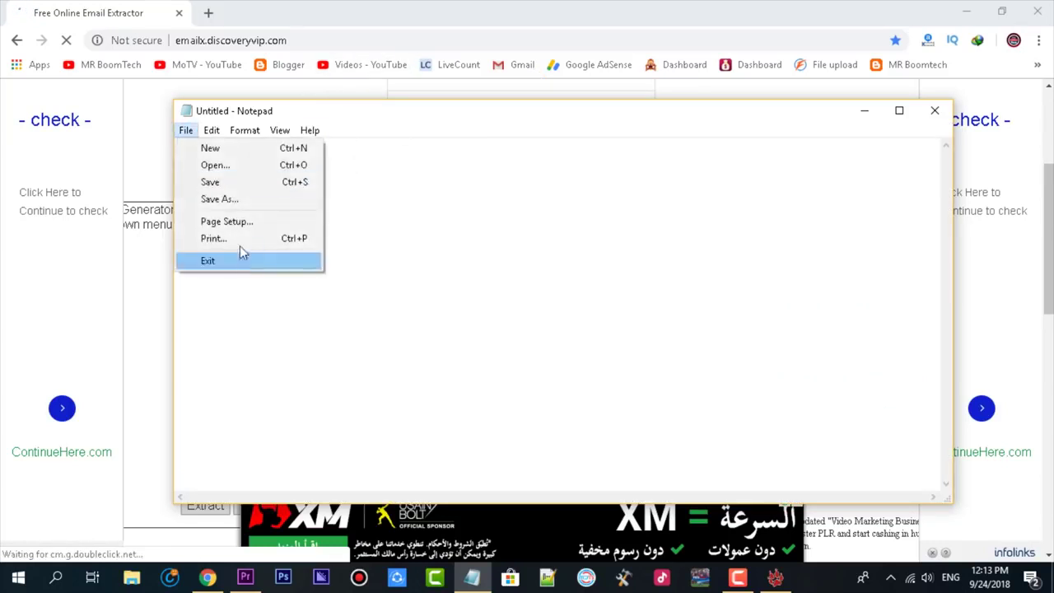
click(637, 359)
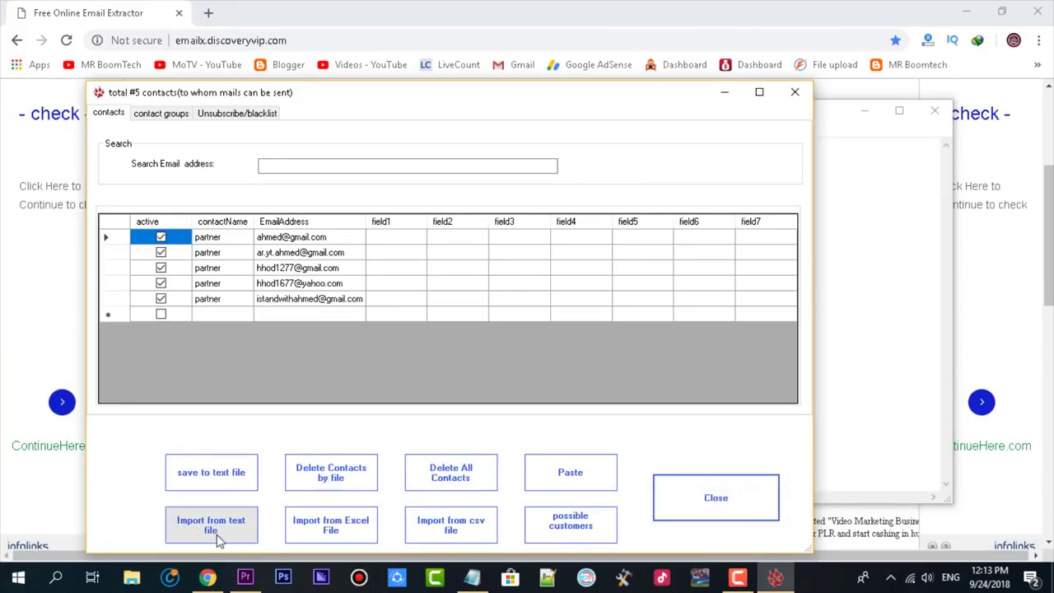
Dismiss the text-file import, close the contacts list, and open the 'mrboomtech' email from My company in Gmail.
click(214, 531)
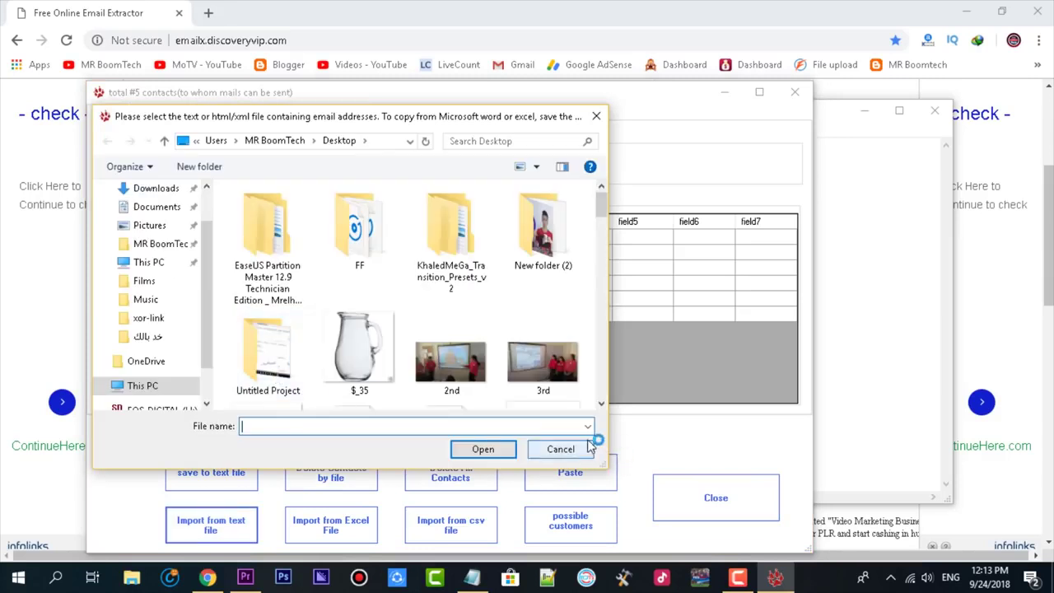
click(587, 449)
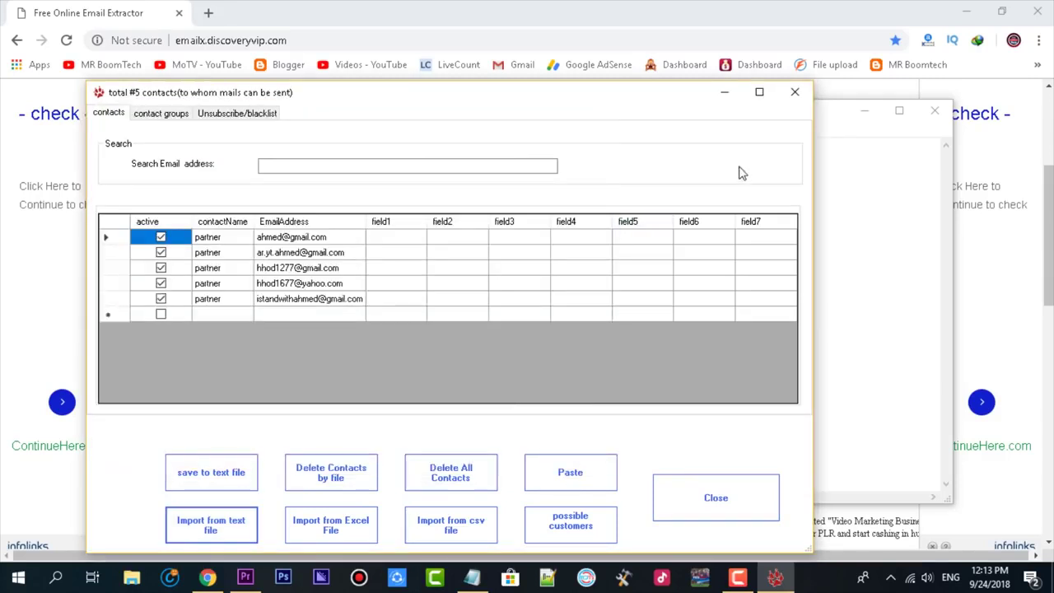
click(735, 513)
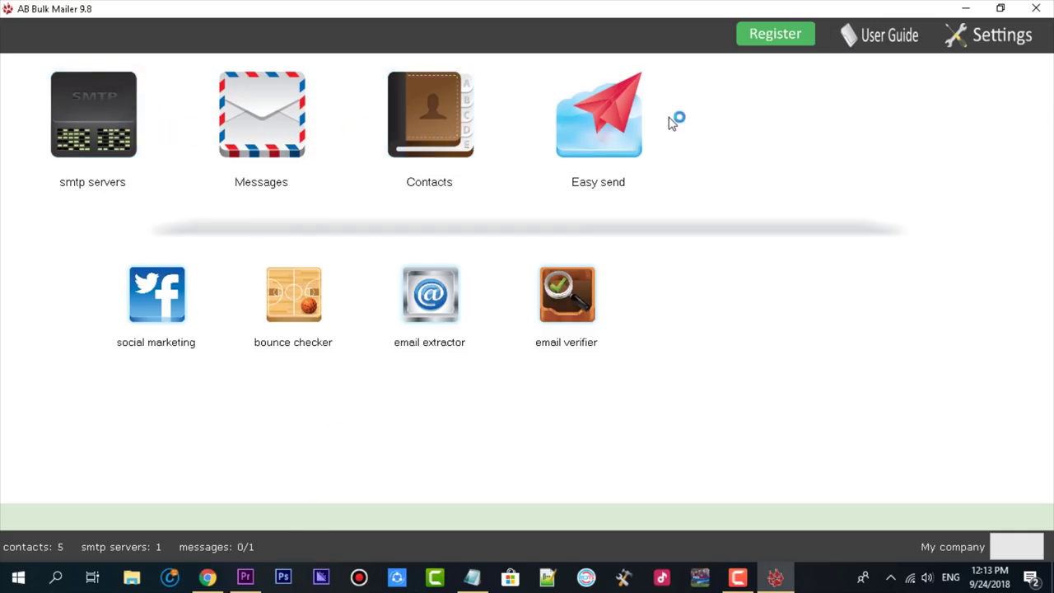
mouse_move(208, 580)
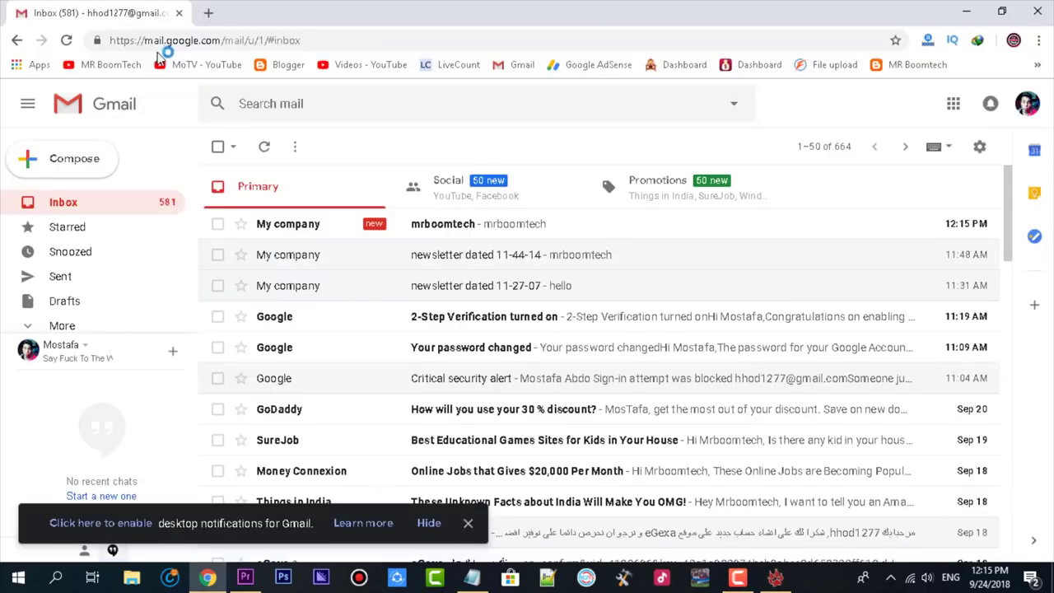
click(454, 230)
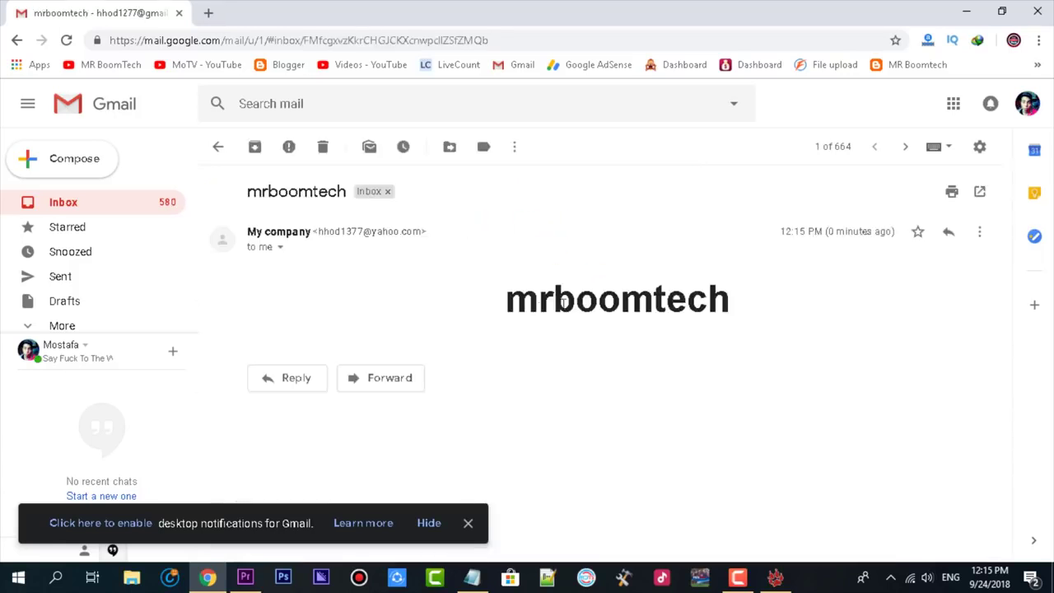